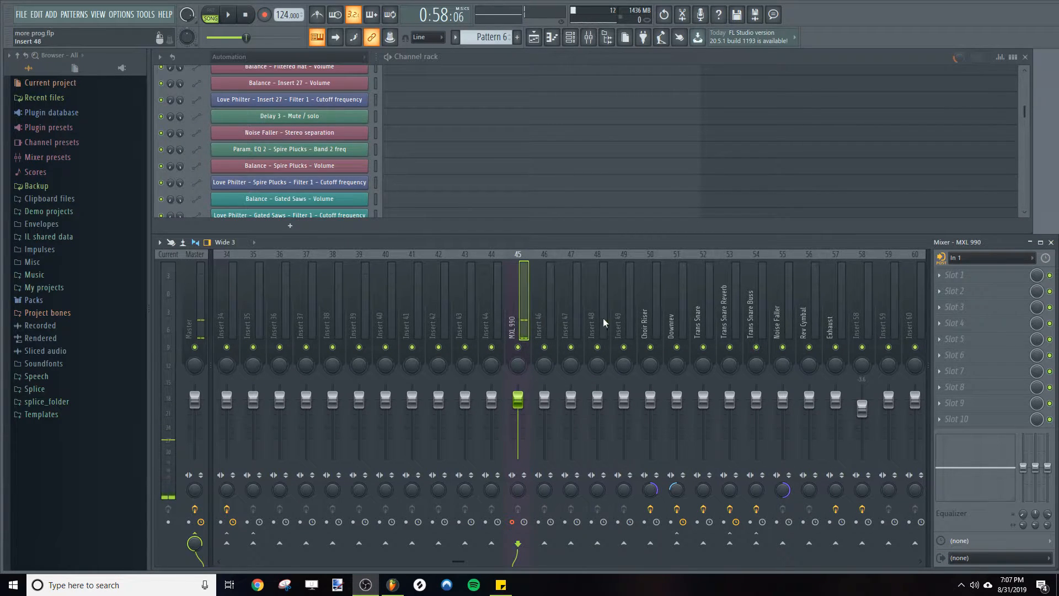
Bring the first mixer inserts into view and set the channel rack's display filter to All.
scroll(418, 300, "up", 10)
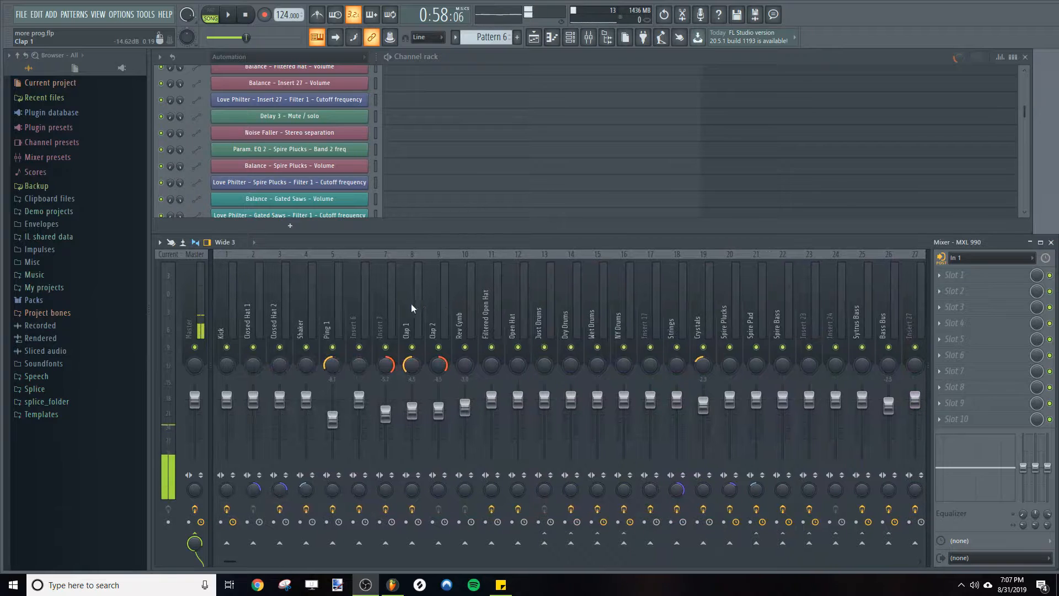
scroll(331, 161, "down", 4)
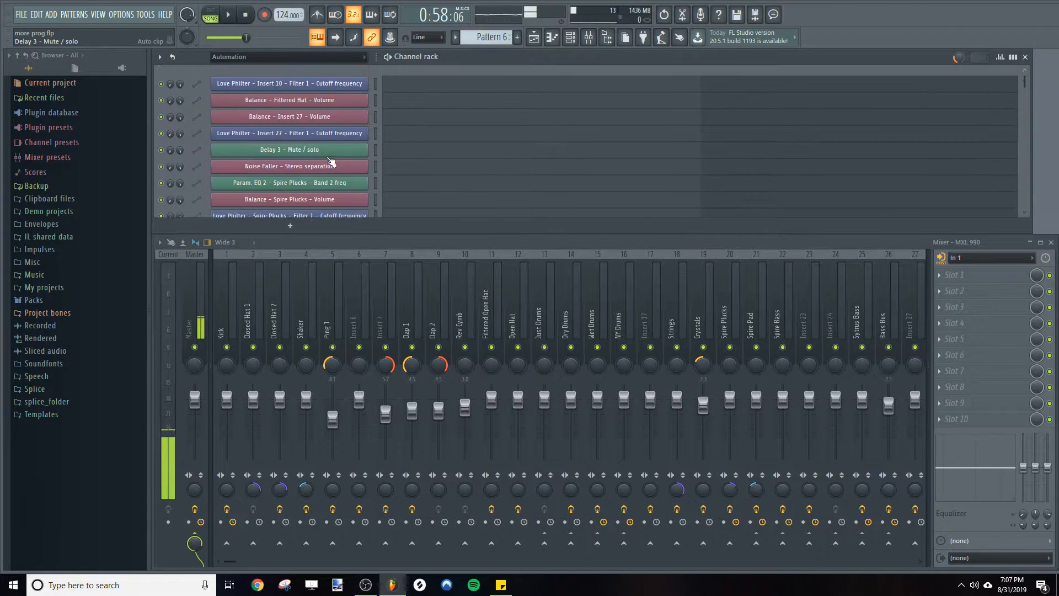
scroll(331, 161, "up", 5)
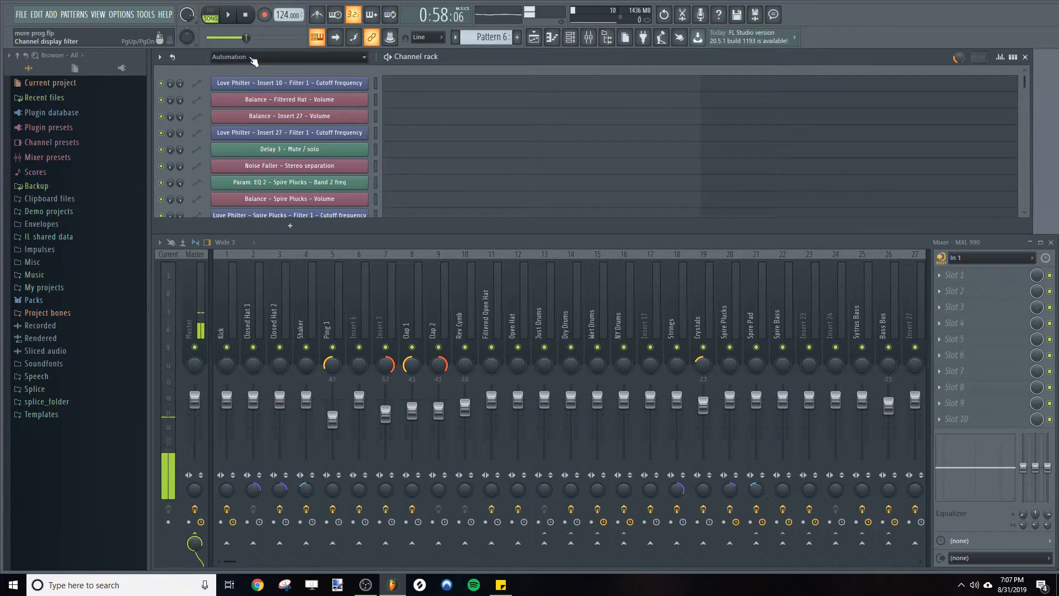
left_click(249, 58)
left_click(244, 68)
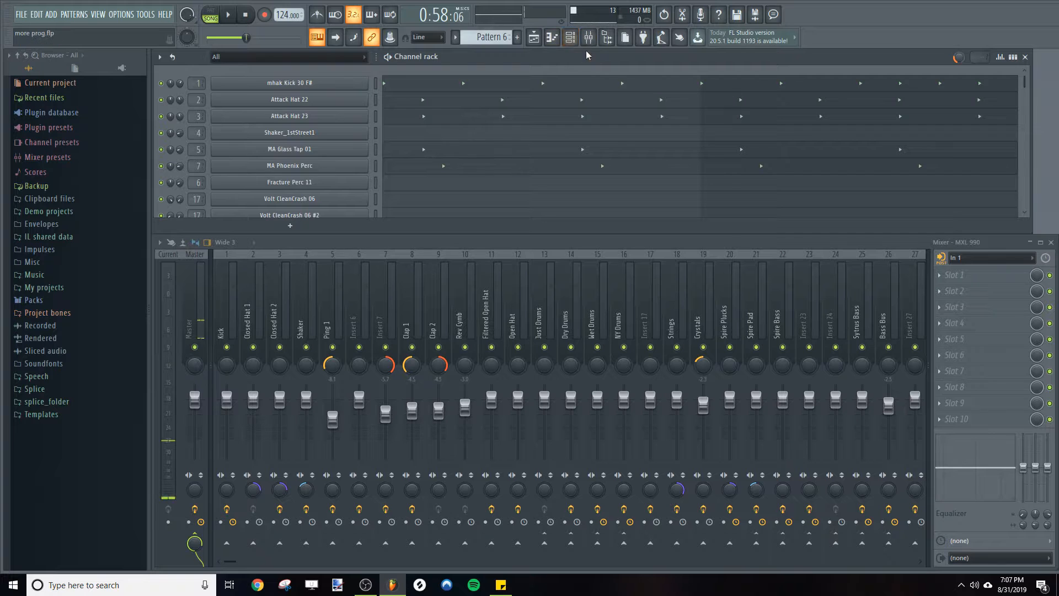
Open the playlist and examine the Param. EQ 2 - Kick - Band 1 level automation clip on Track 2 around bar 33.
left_click(537, 41)
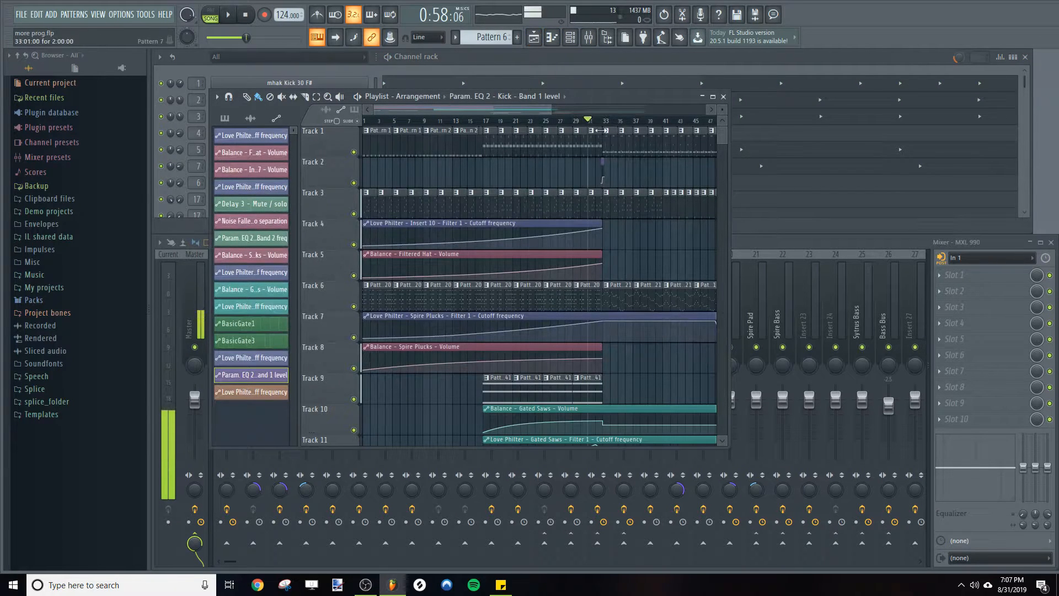
left_click_drag(586, 104, 694, 112)
scroll(698, 122, "up", 8)
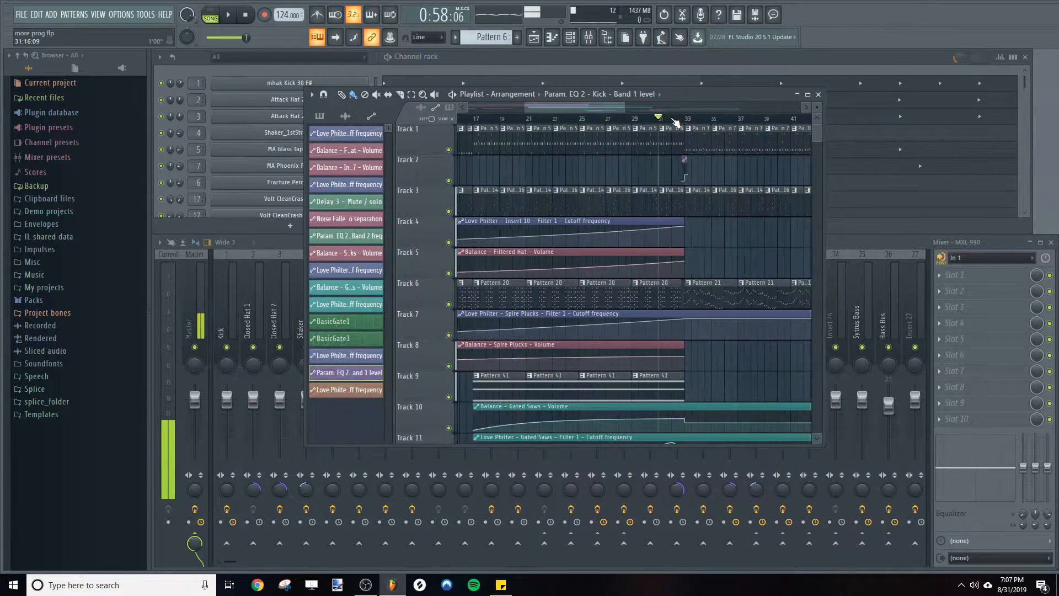
scroll(751, 120, "up", 1)
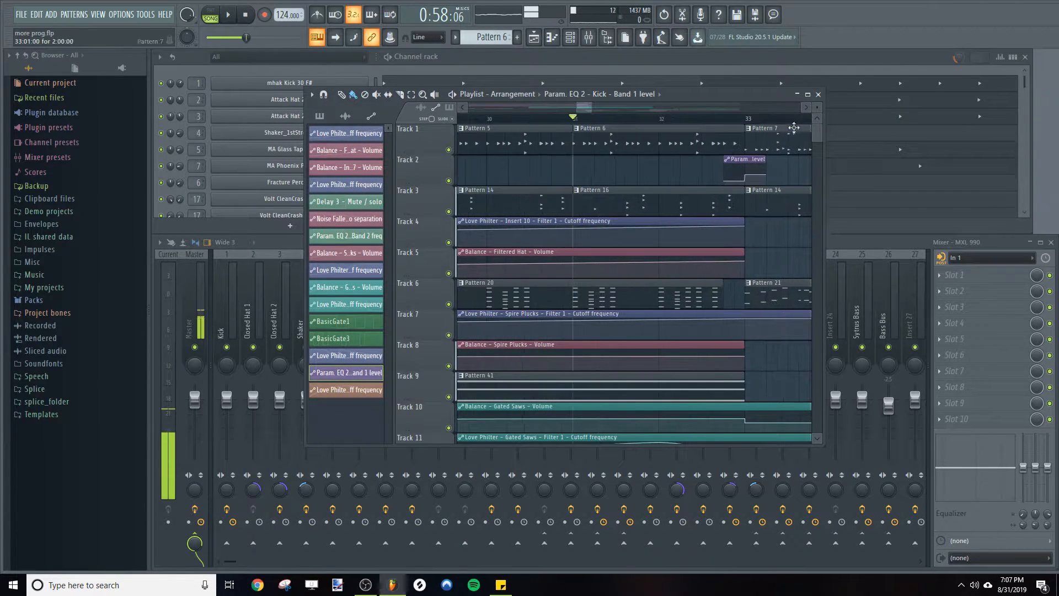
scroll(819, 107, "up", 5)
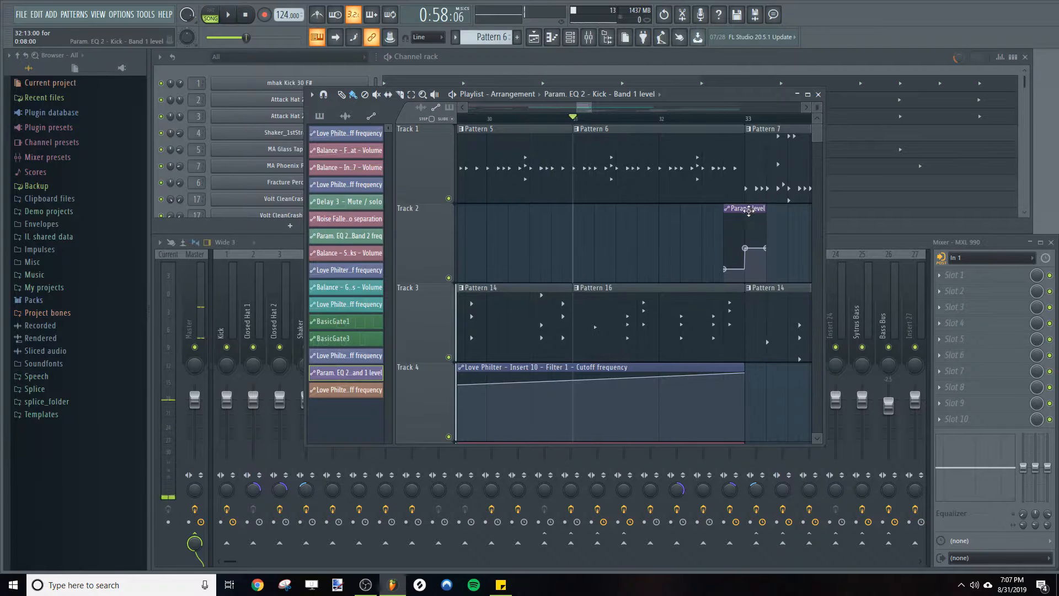
scroll(744, 184, "up", 4)
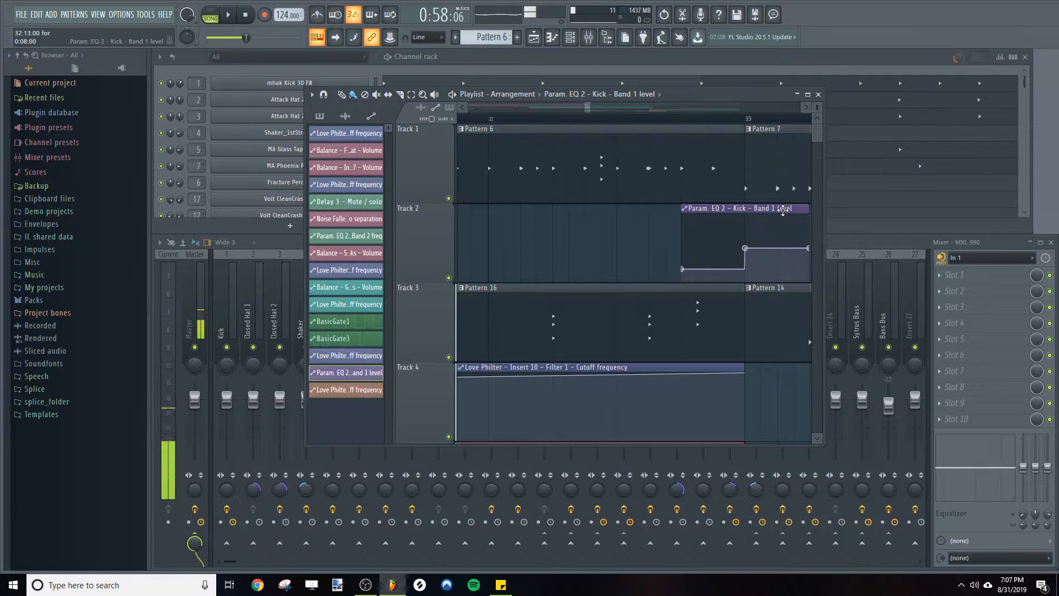
left_click_drag(678, 93, 791, 74)
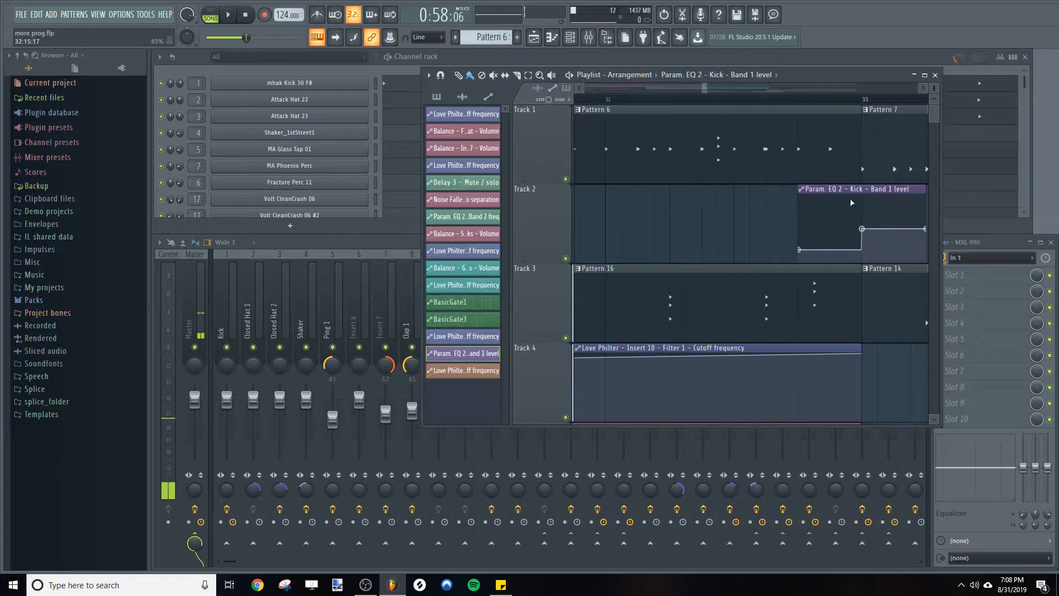
left_click_drag(827, 78, 786, 61)
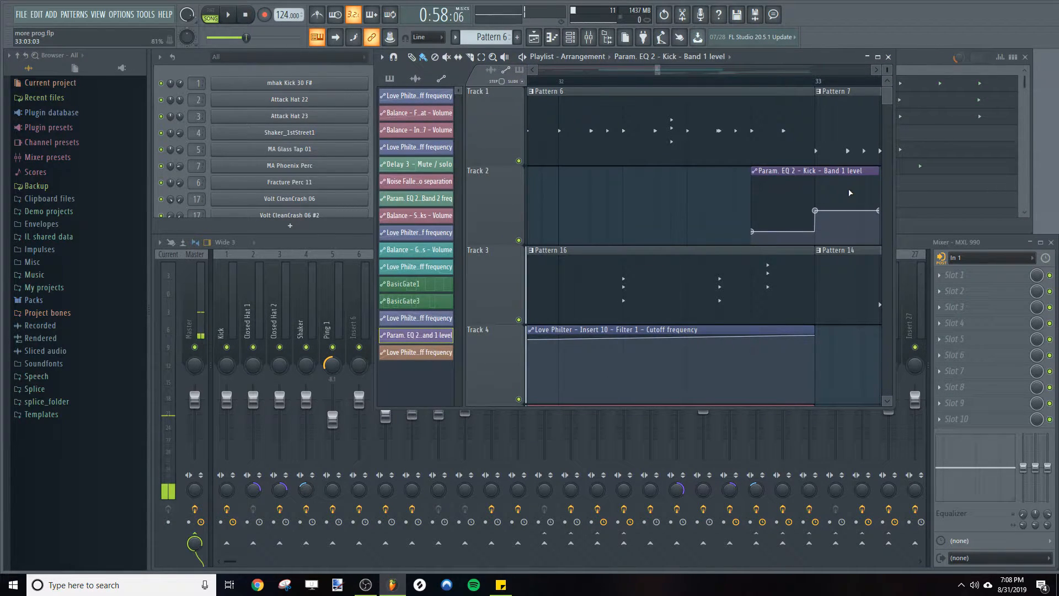
Open the Kick mixer track's Fruity parametric EQ 2 and place the playhead just before bar 32.
left_click(228, 321)
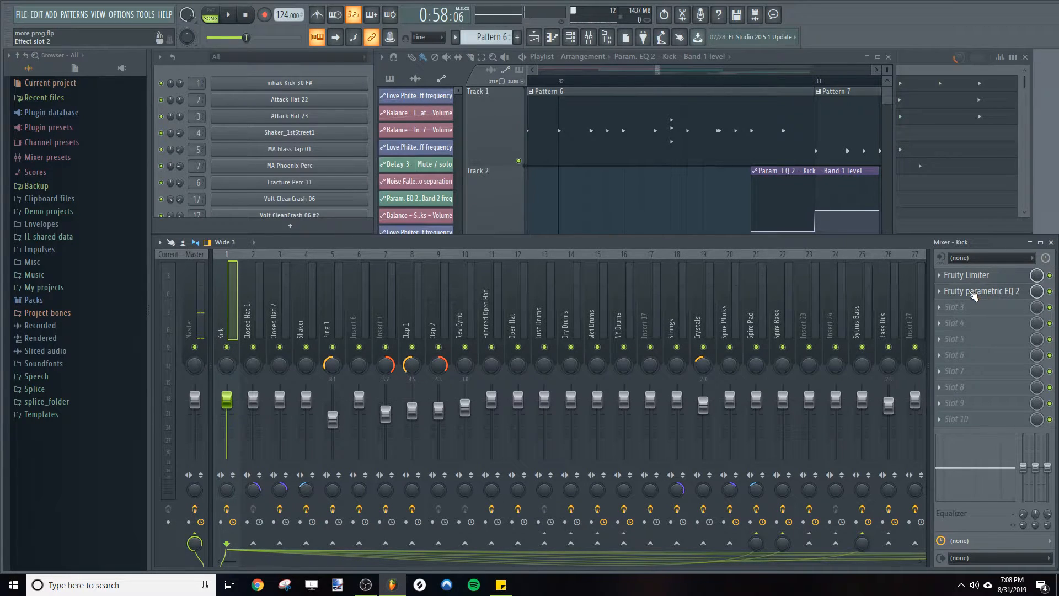
left_click(969, 295)
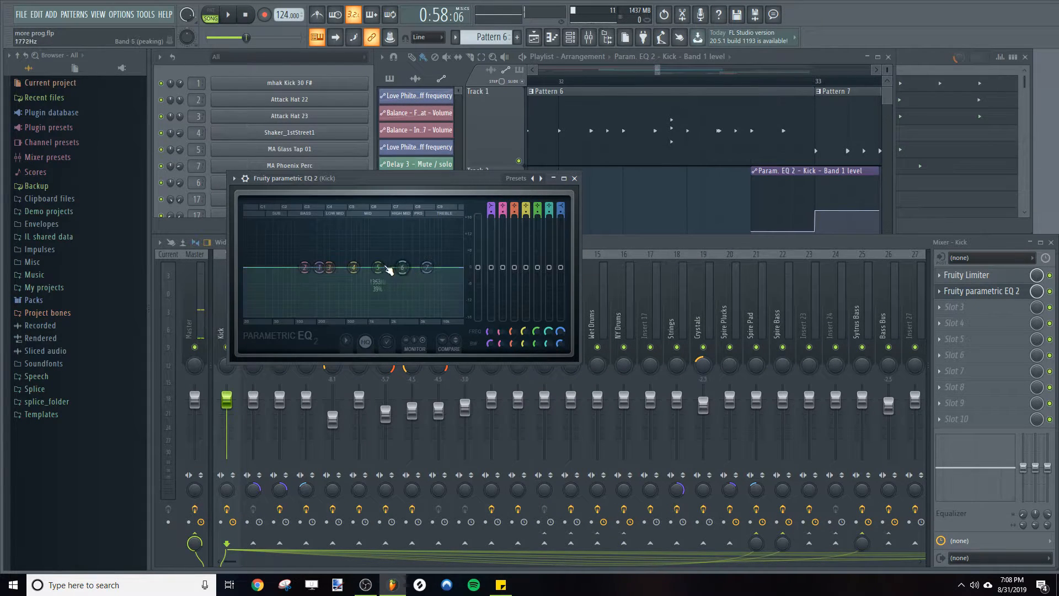
left_click(551, 82)
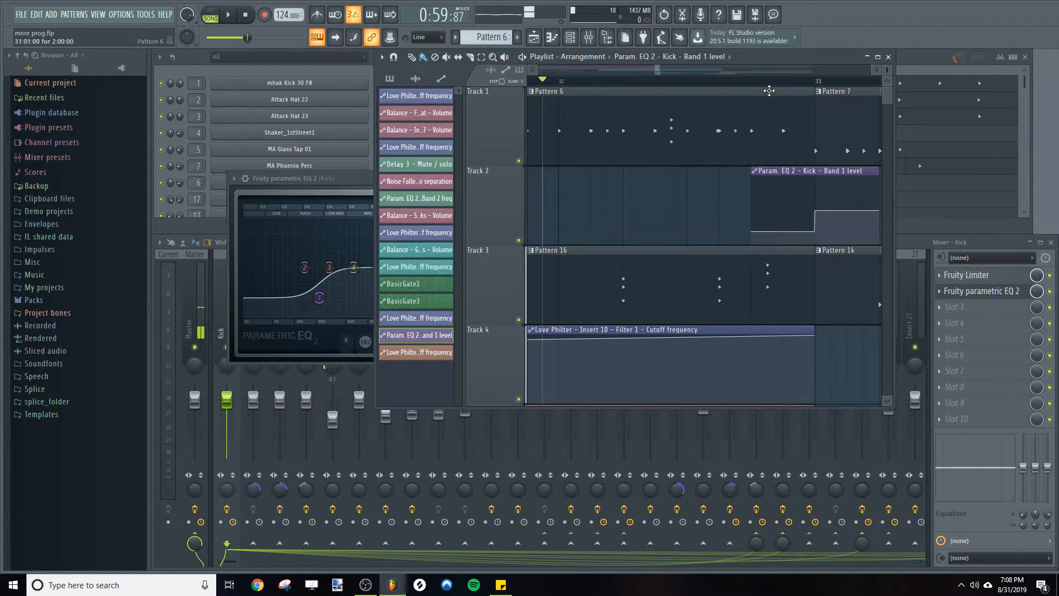
Play the arrangement from just before bar 32 through the kick EQ automation at bar 33, and stop playback.
scroll(747, 87, "down", 2)
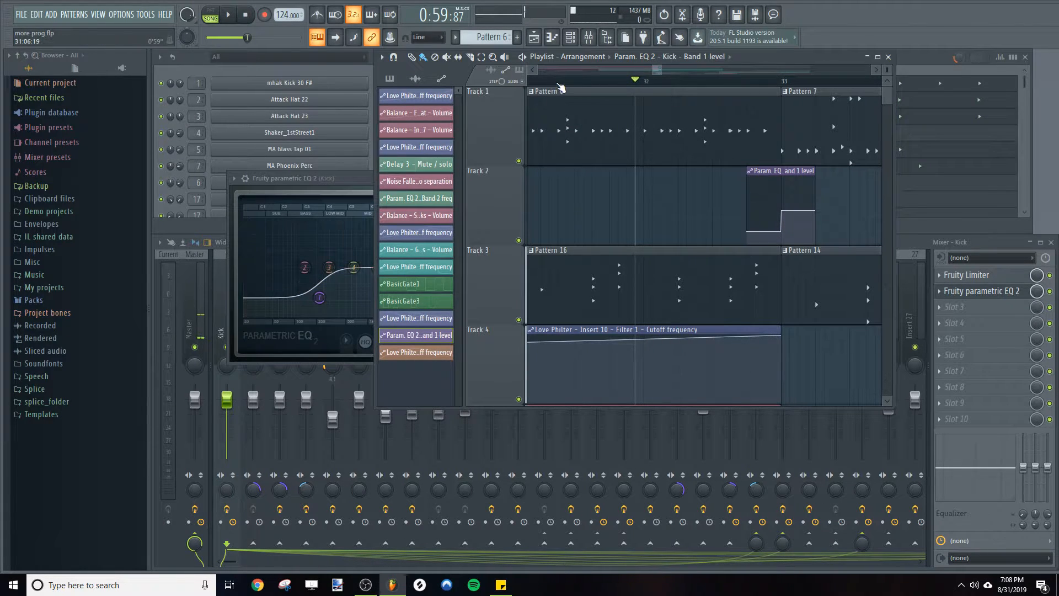
scroll(561, 85, "down", 6)
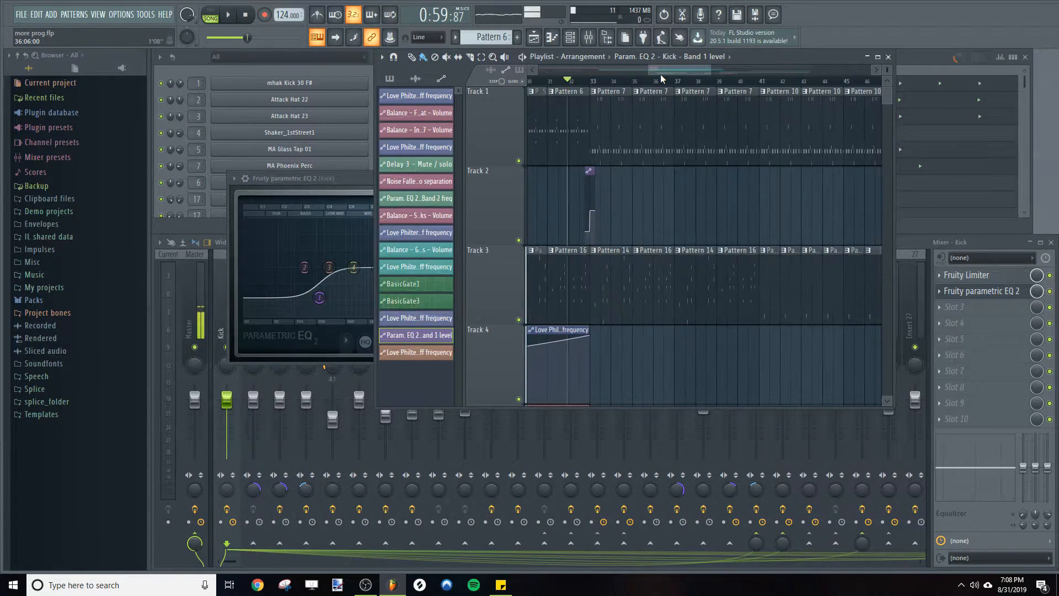
left_click_drag(667, 73, 634, 80)
scroll(630, 86, "down", 6)
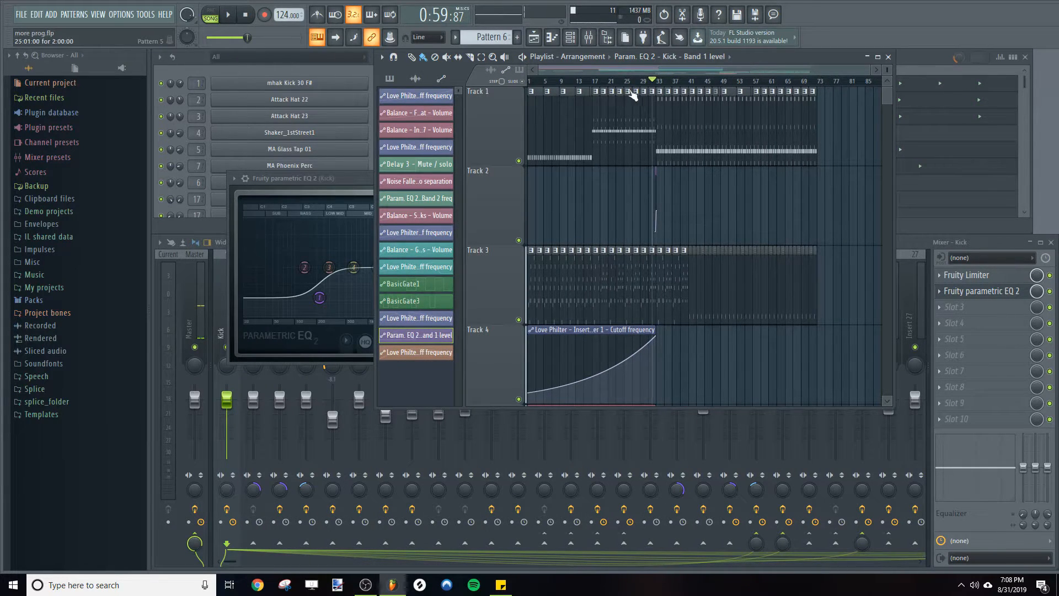
scroll(662, 93, "up", 6)
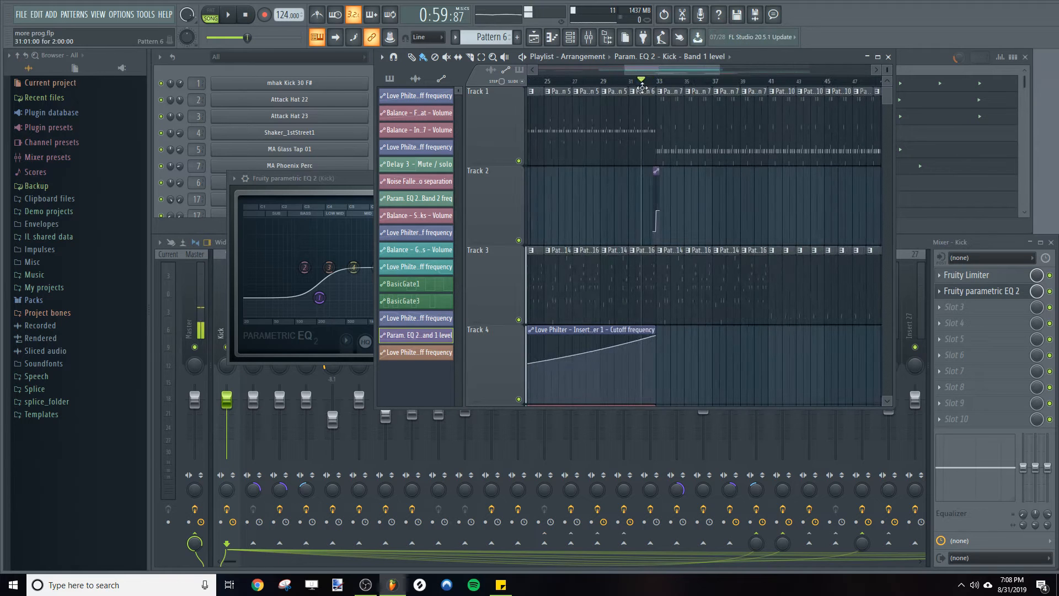
key("space")
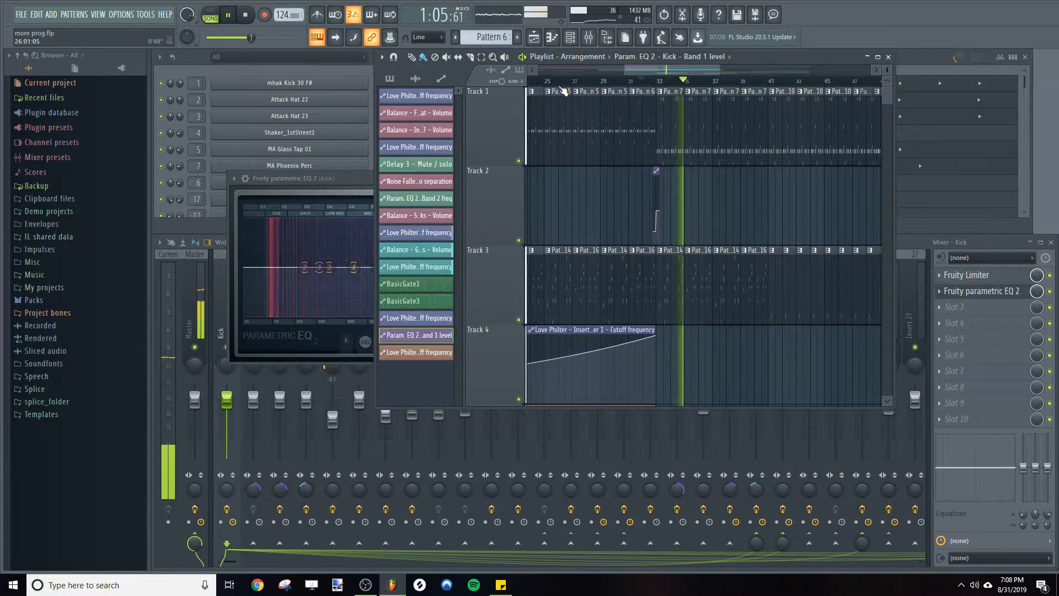
key("space")
Move the playhead back to about bar 25 and play the build-up past bar 33 before stopping.
scroll(561, 87, "down", 2)
left_click(557, 82)
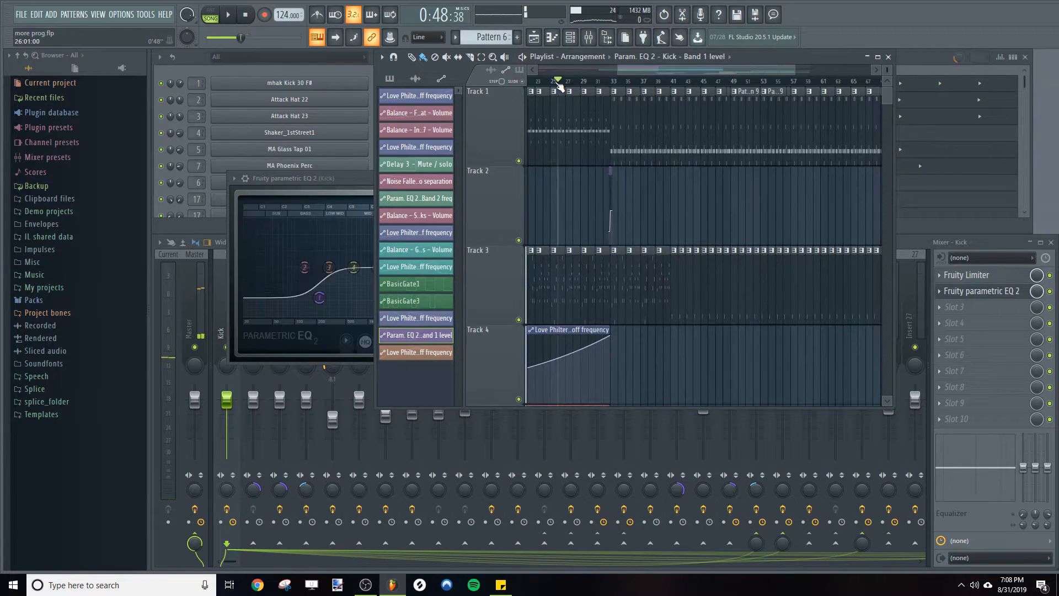
left_click(553, 84)
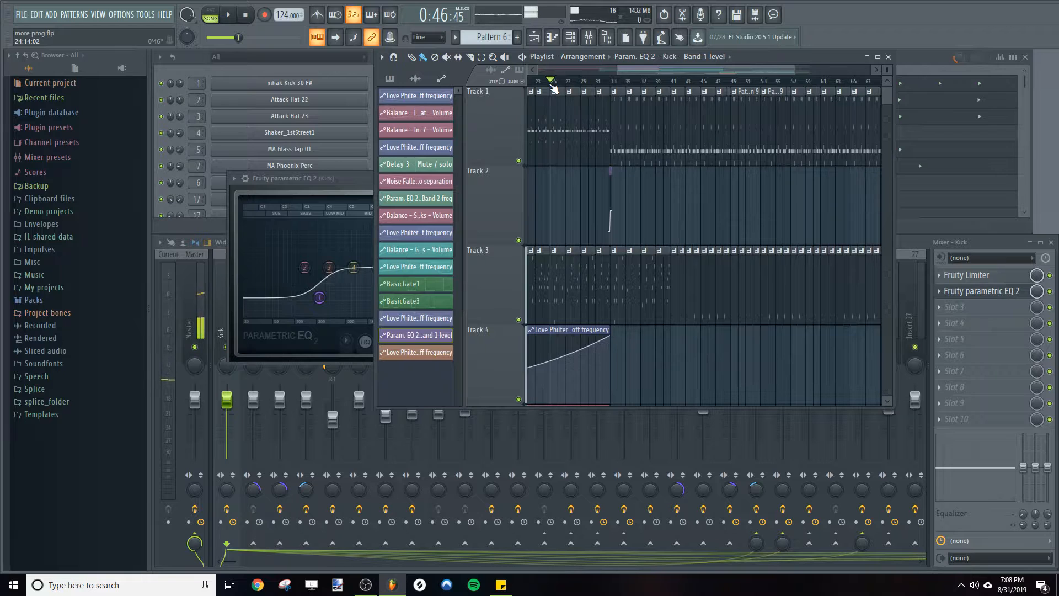
key("space")
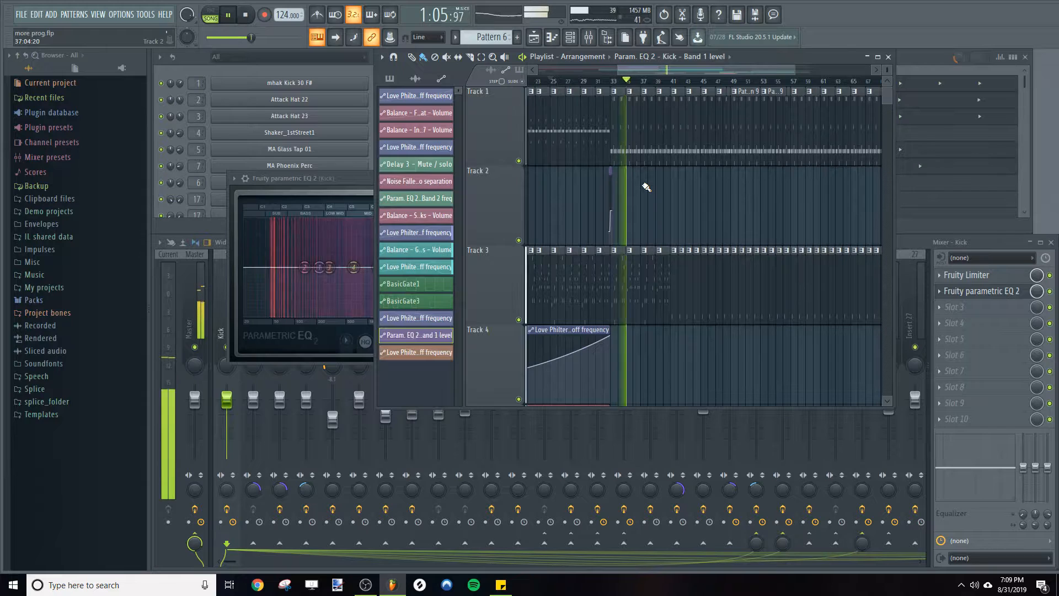
key("space")
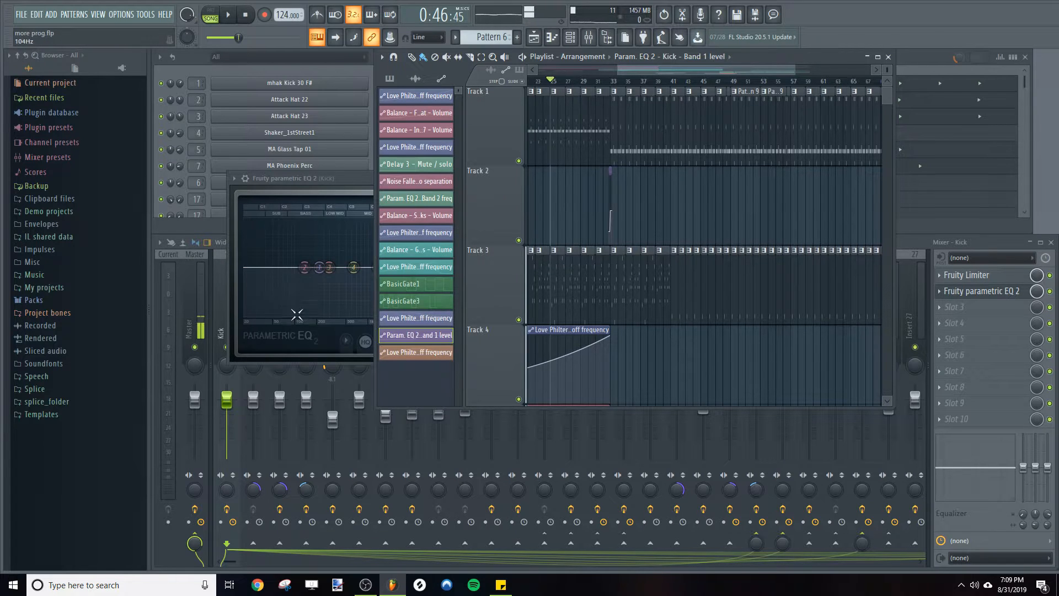
Close the playlist and look again at the Kick track's existing Fruity parametric EQ 2.
left_click(890, 57)
left_click(580, 180)
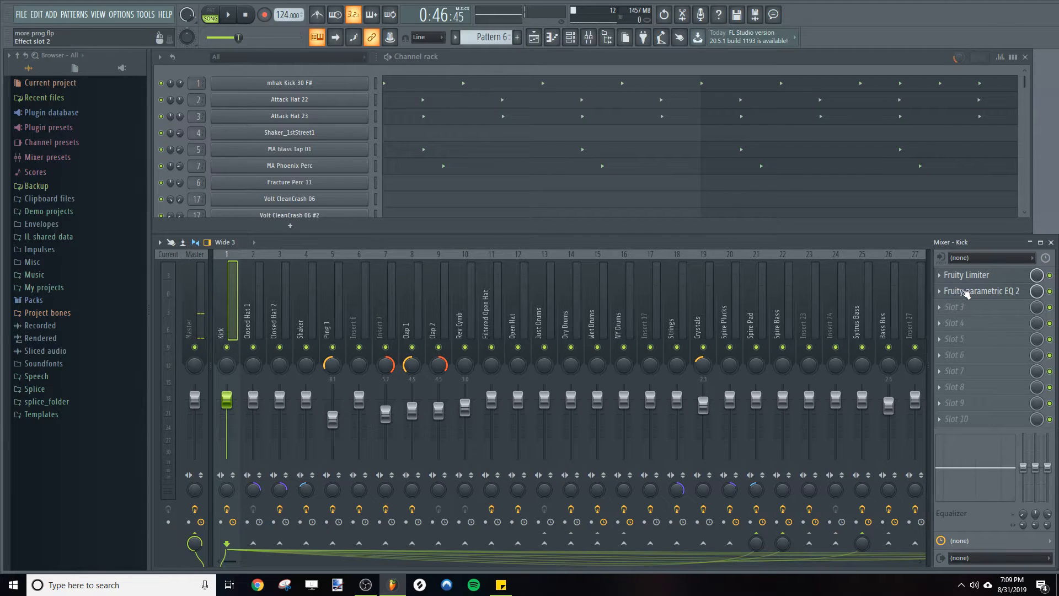
left_click(985, 292)
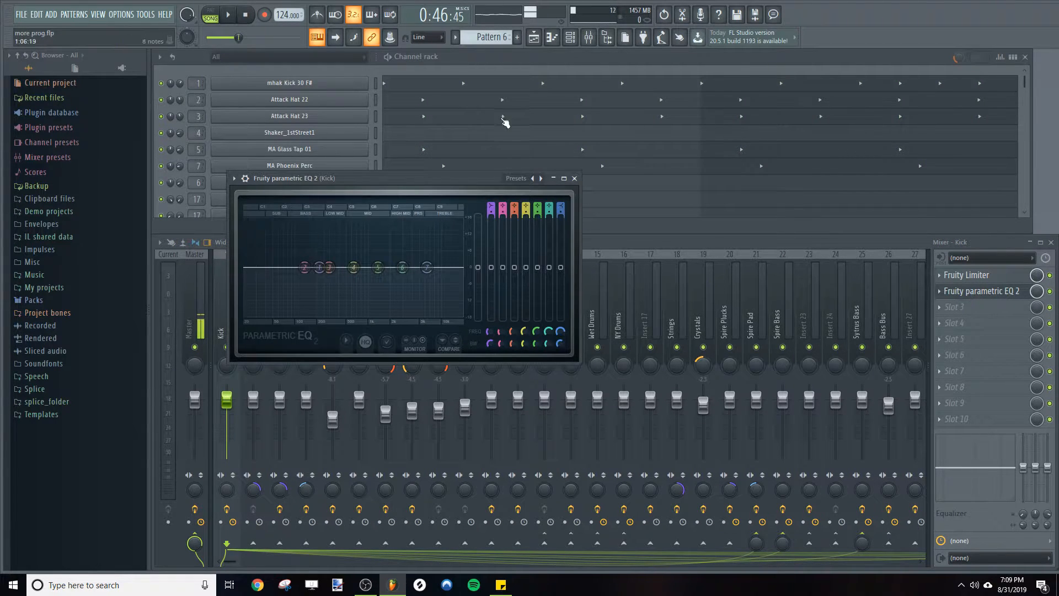
left_click(576, 179)
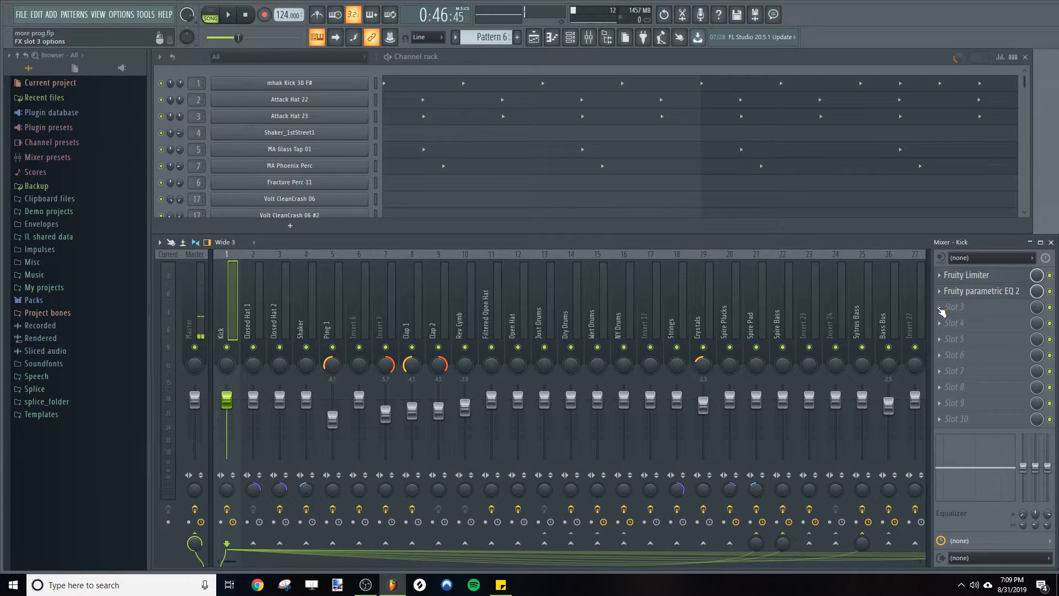
Load a second Fruity Parametric EQ 2 into slot 3 of the Kick mixer track and reposition its window.
left_click(942, 308)
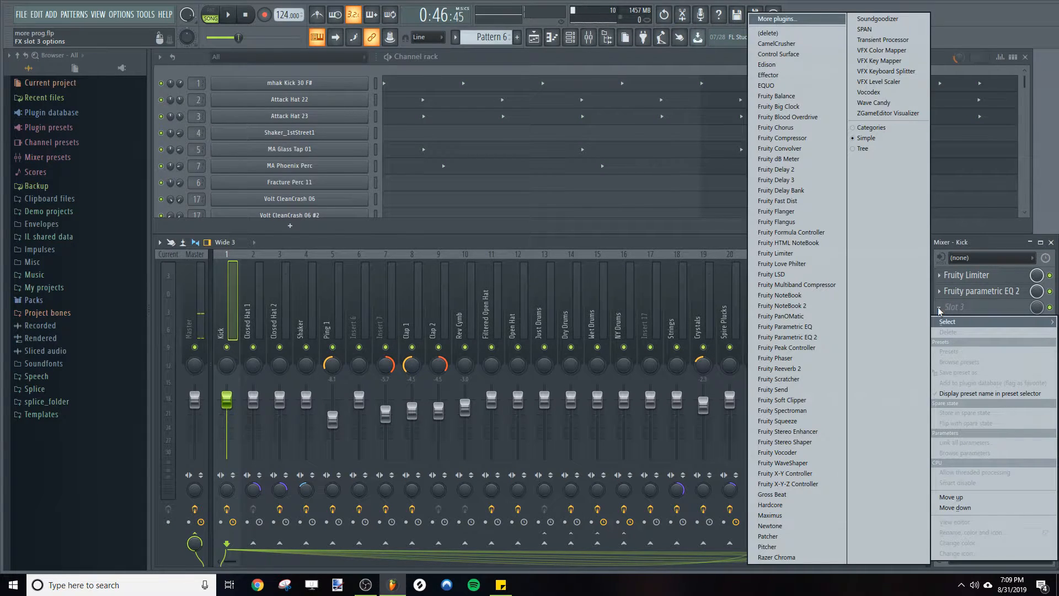
left_click(803, 337)
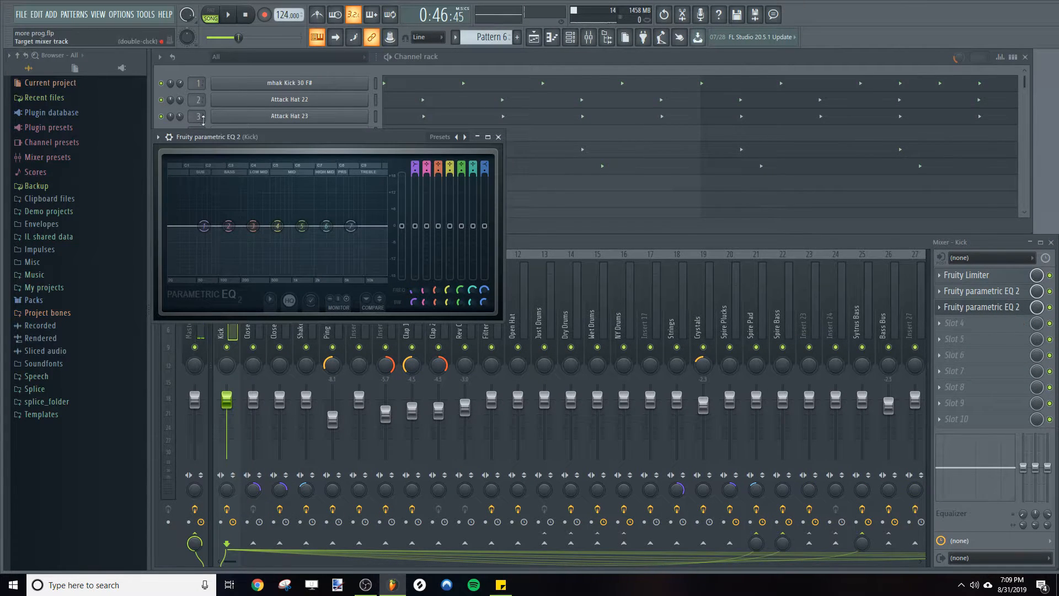
left_click_drag(357, 141, 509, 138)
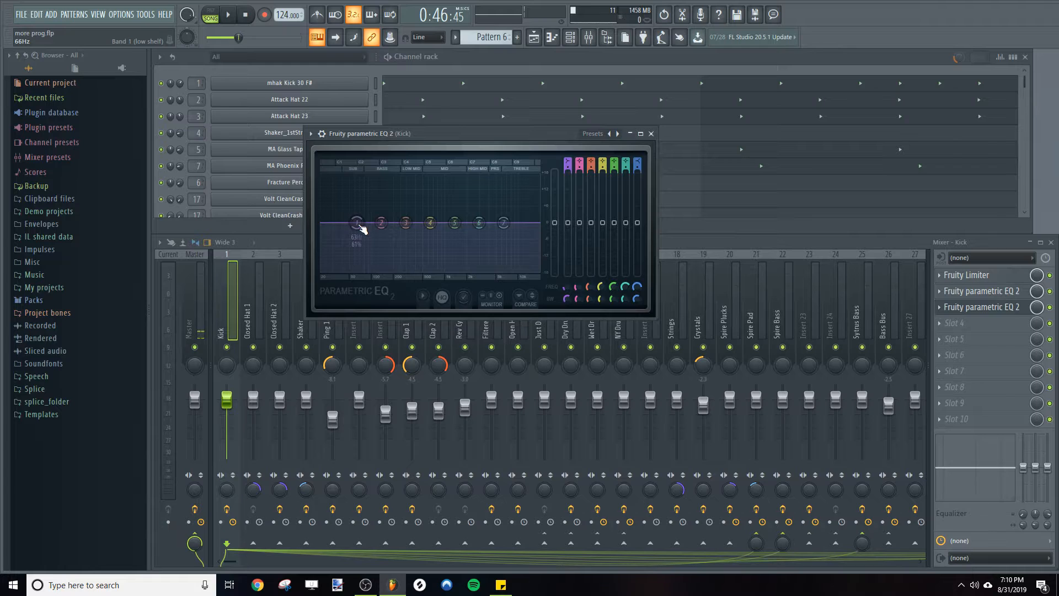
Try a low-shelf cut with band 1 of the new EQ and return the band to a flat level.
left_click_drag(359, 229, 395, 254)
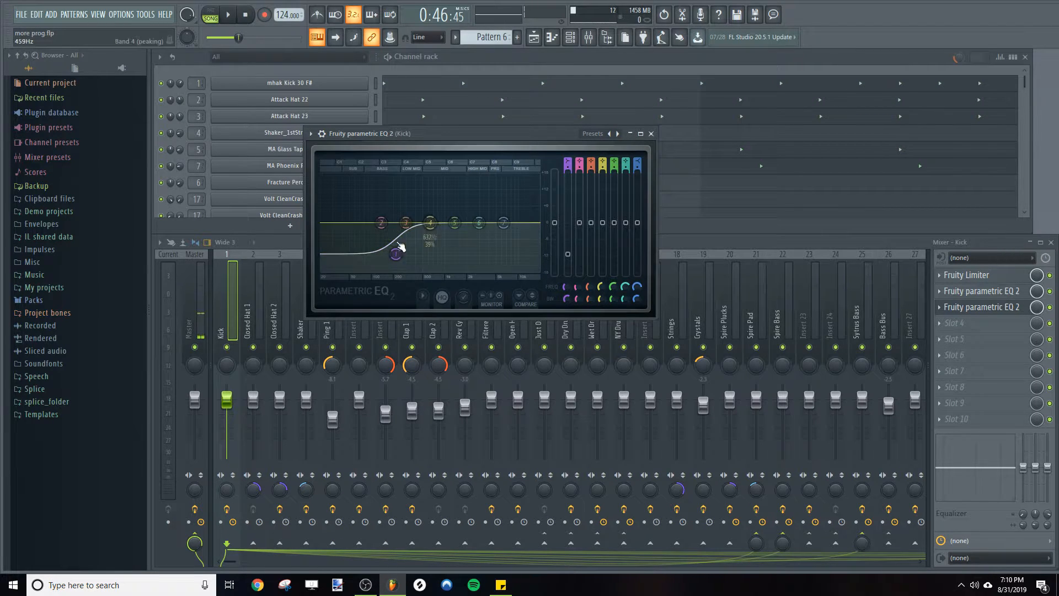
left_click_drag(396, 254, 388, 221)
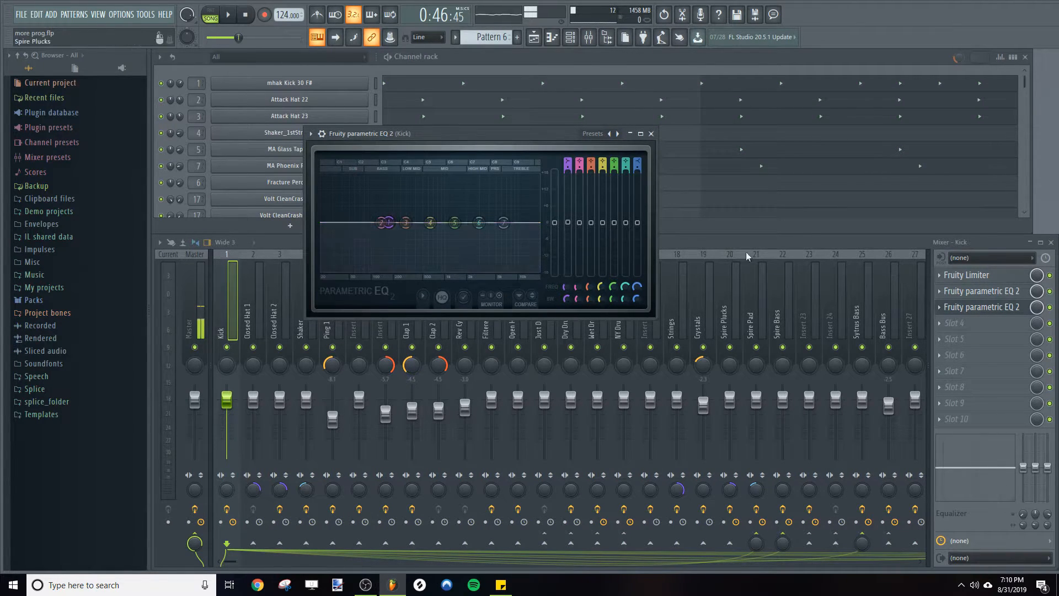
Bypass the Kick's EQ in slot 2 and raise the new EQ's band 1 frequency to 251 Hz during a short playback.
left_click(1049, 291)
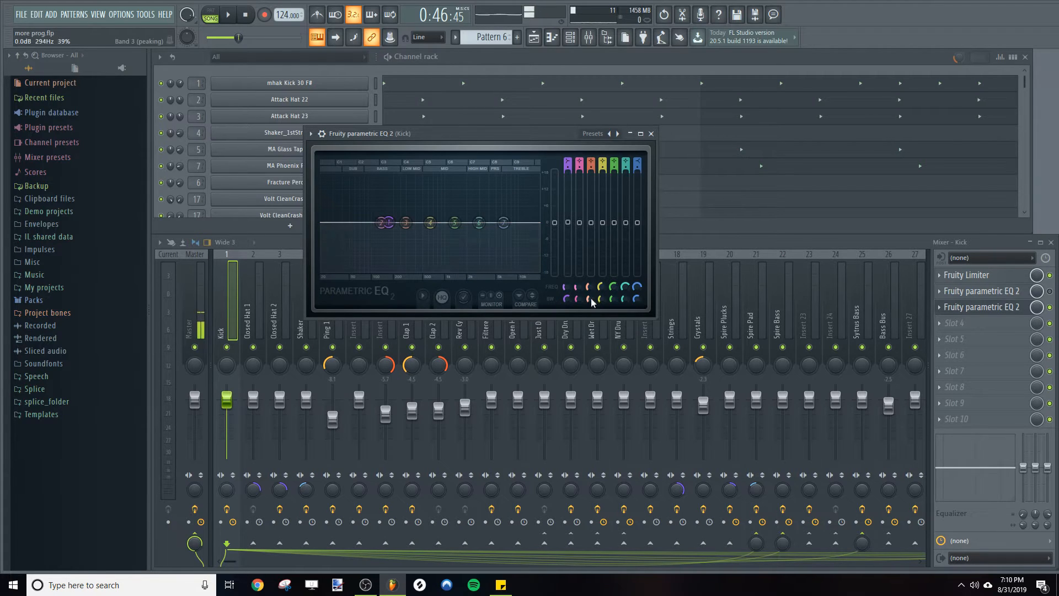
left_click_drag(569, 289, 569, 287)
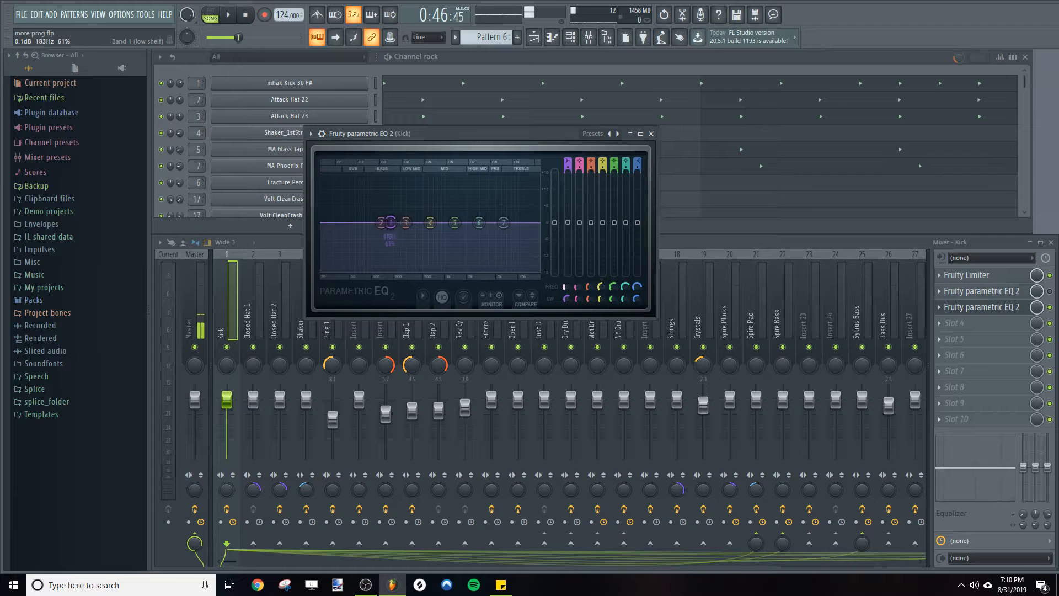
key("space")
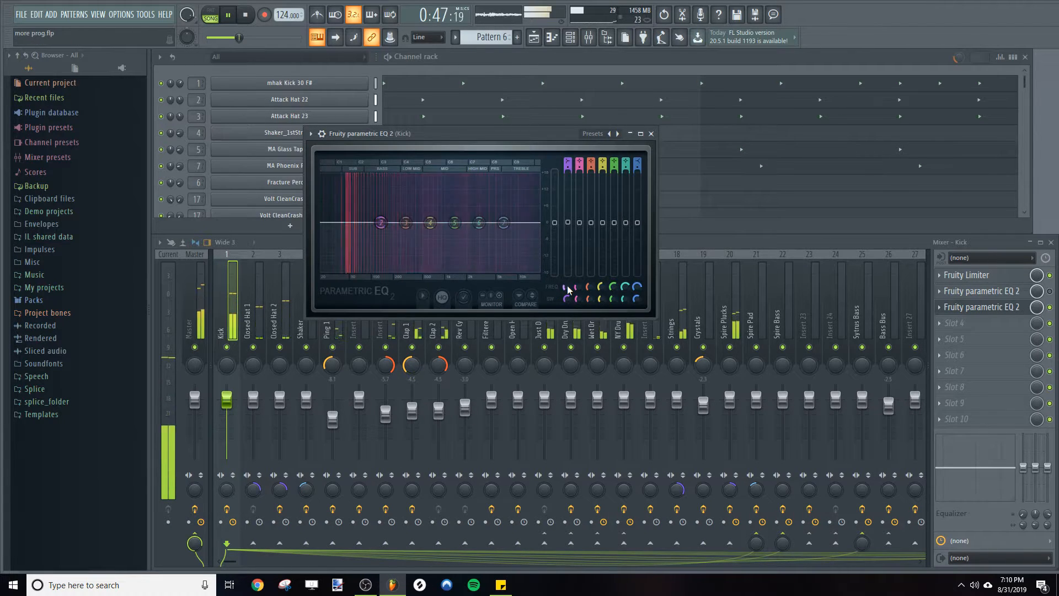
left_click_drag(569, 287, 569, 277)
key("space")
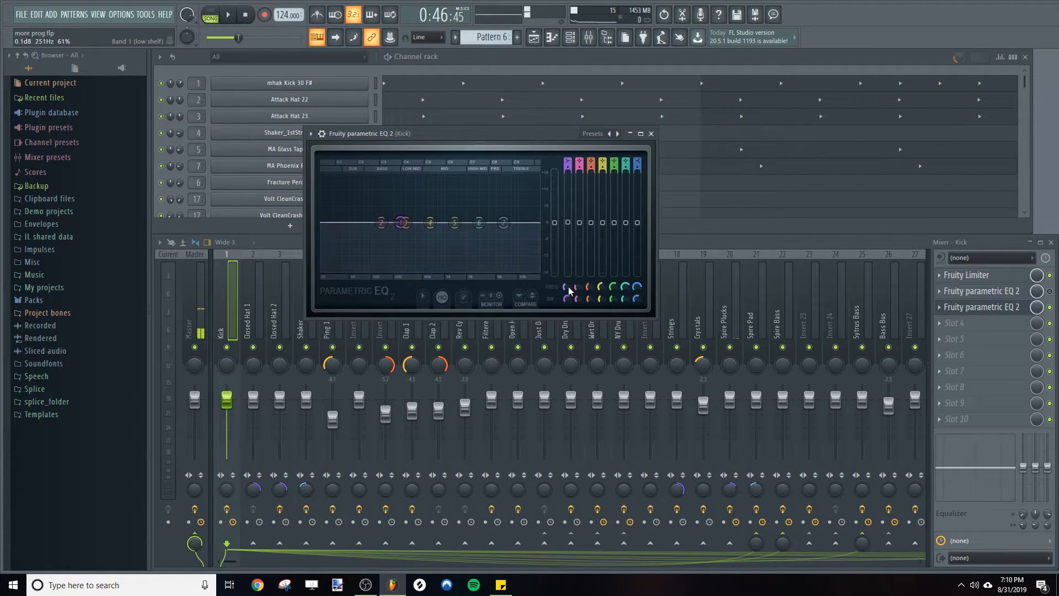
Lower the new Kick EQ's band 1 level to about -8.1 dB, create an automation clip for it and close the EQ.
left_click_drag(572, 226, 568, 245)
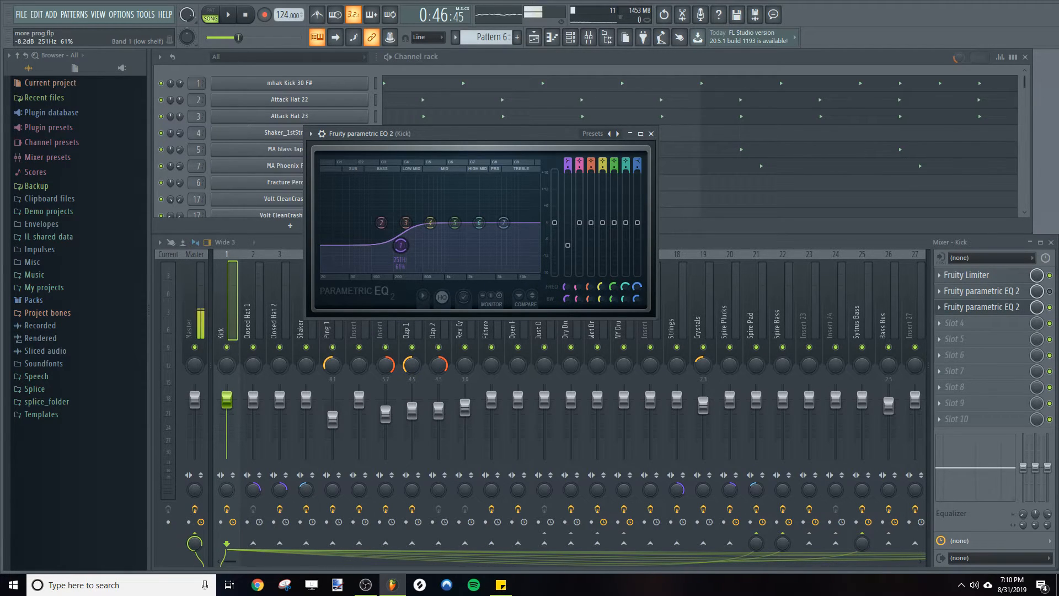
left_click(569, 245, "alt")
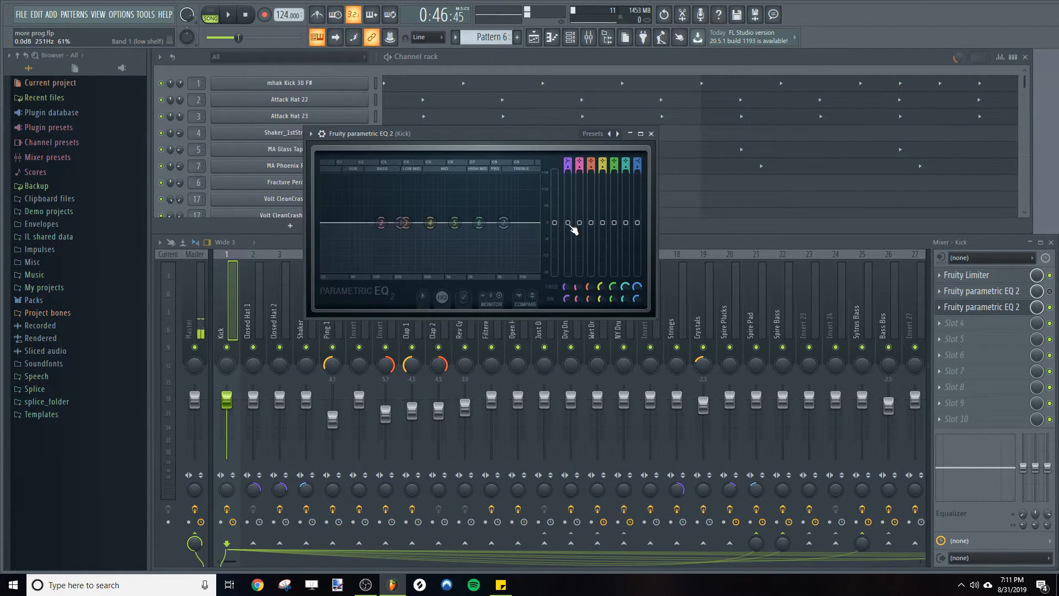
left_click_drag(569, 223, 569, 244)
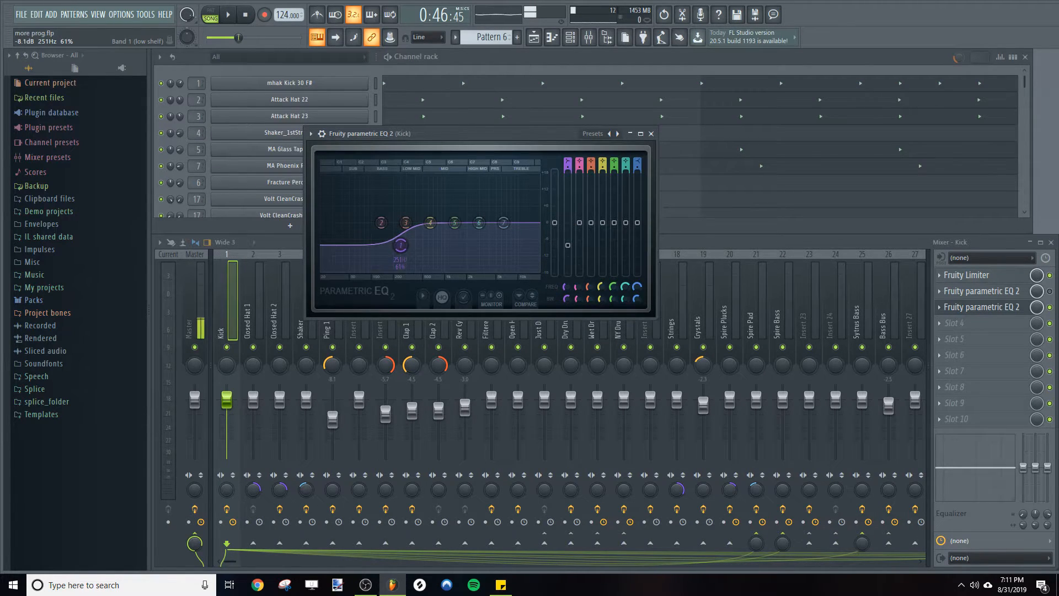
right_click(568, 246)
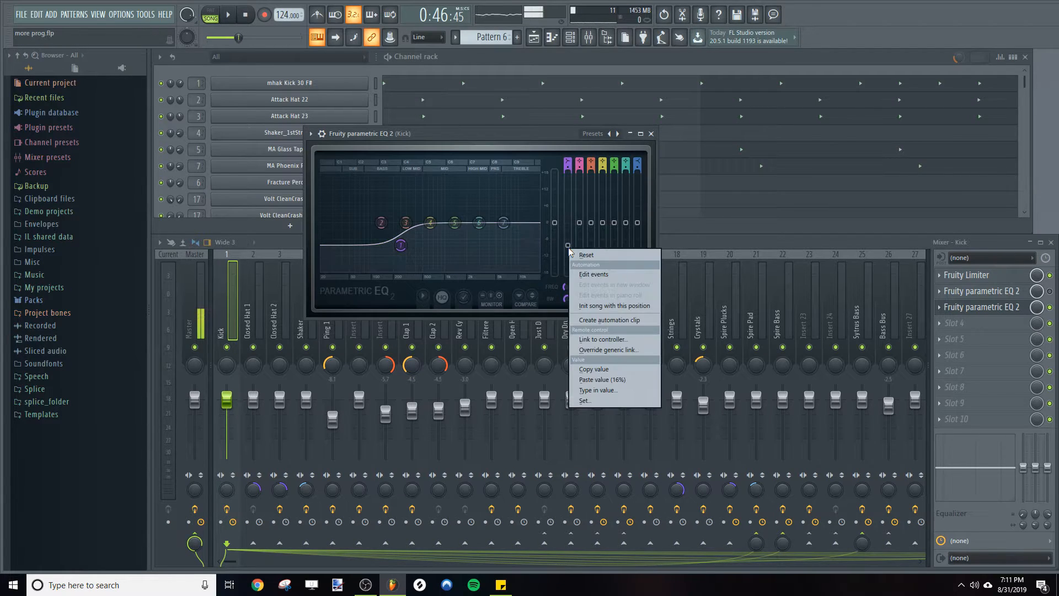
left_click(600, 322)
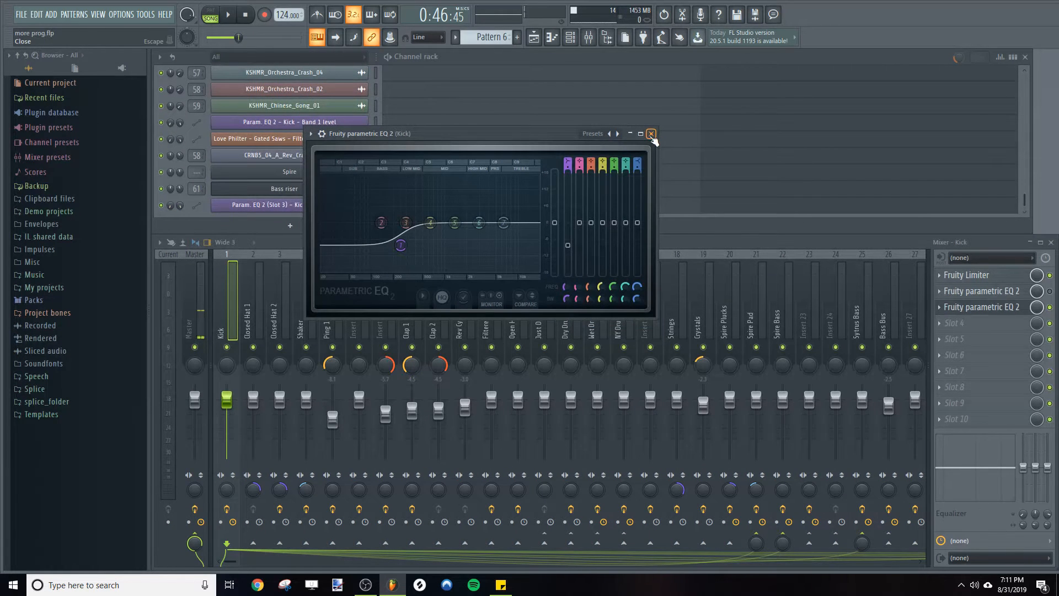
left_click(651, 133)
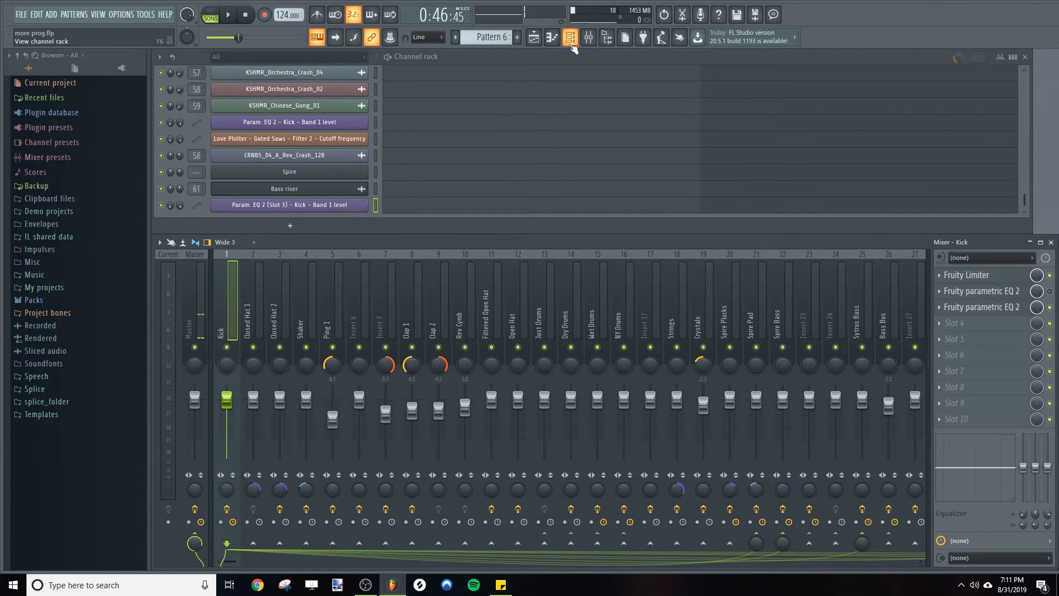
Show the playlist and move the new Kick band 1 level automation clip from Track 21 up to Track 2.
left_click(534, 38)
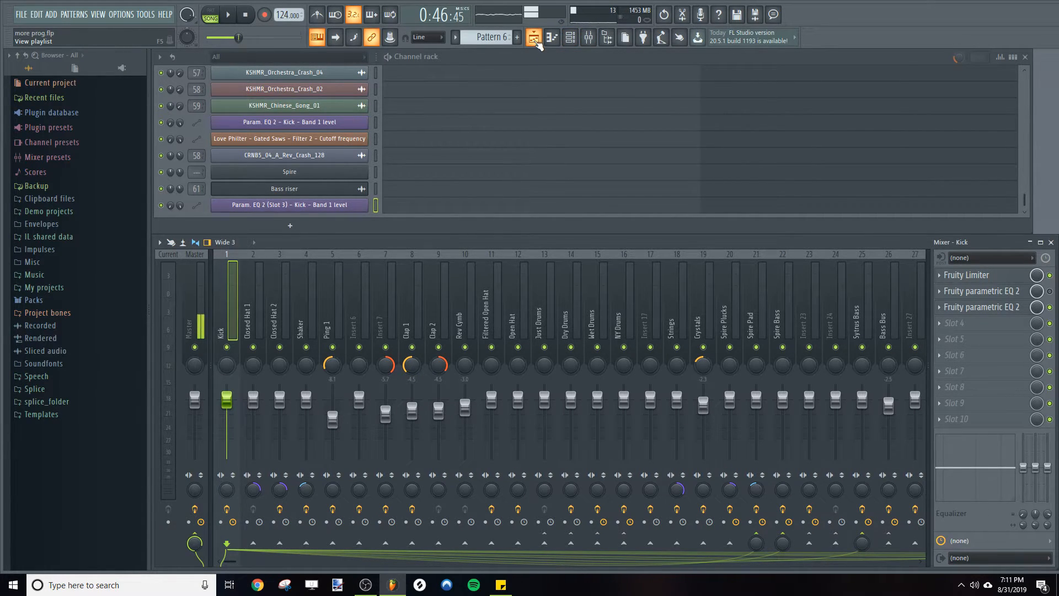
scroll(585, 82, "up", 1)
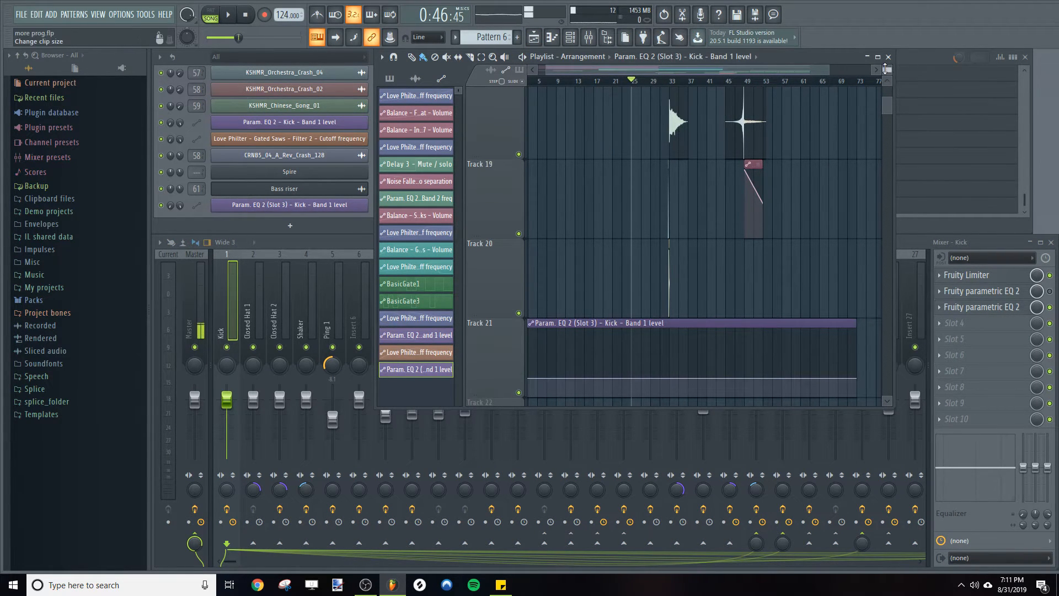
scroll(601, 220, "down", 3)
scroll(600, 242, "up", 4)
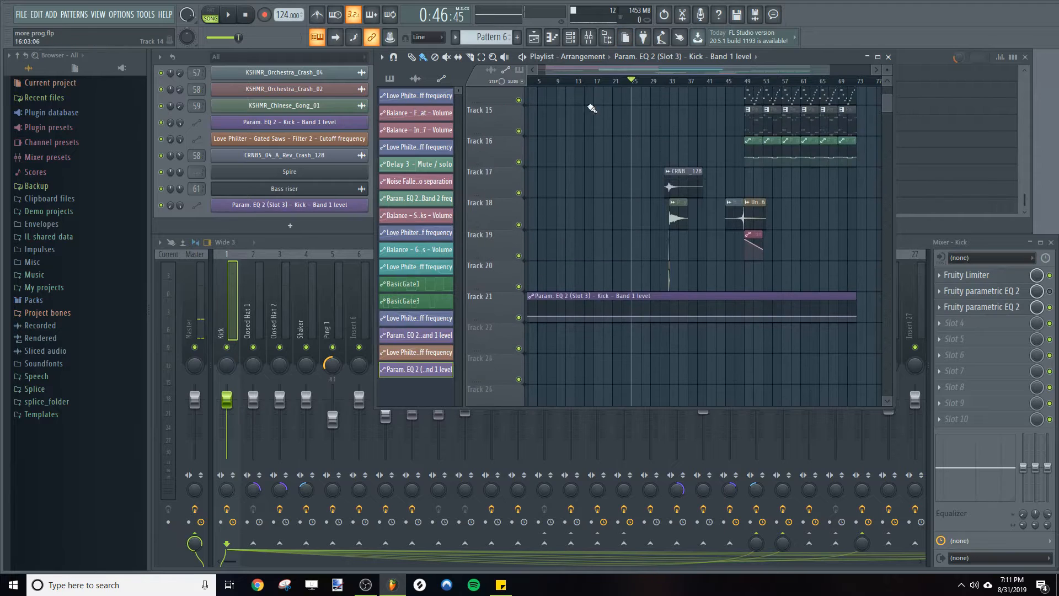
left_click_drag(578, 294, 585, 117)
scroll(613, 240, "up", 3)
scroll(613, 241, "up", 3)
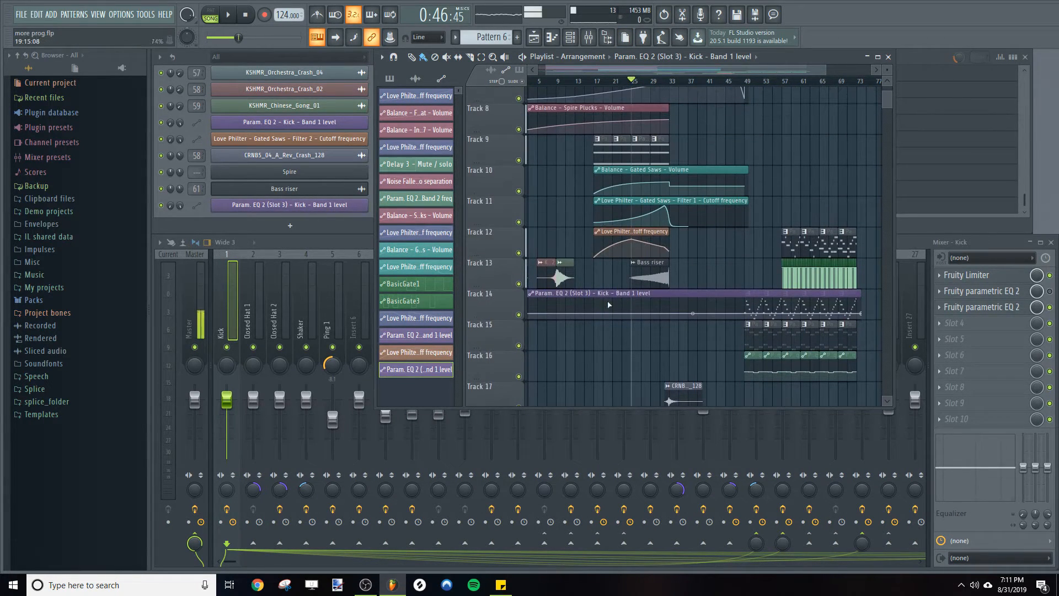
scroll(608, 301, "up", 6)
left_click_drag(779, 2, 602, 119)
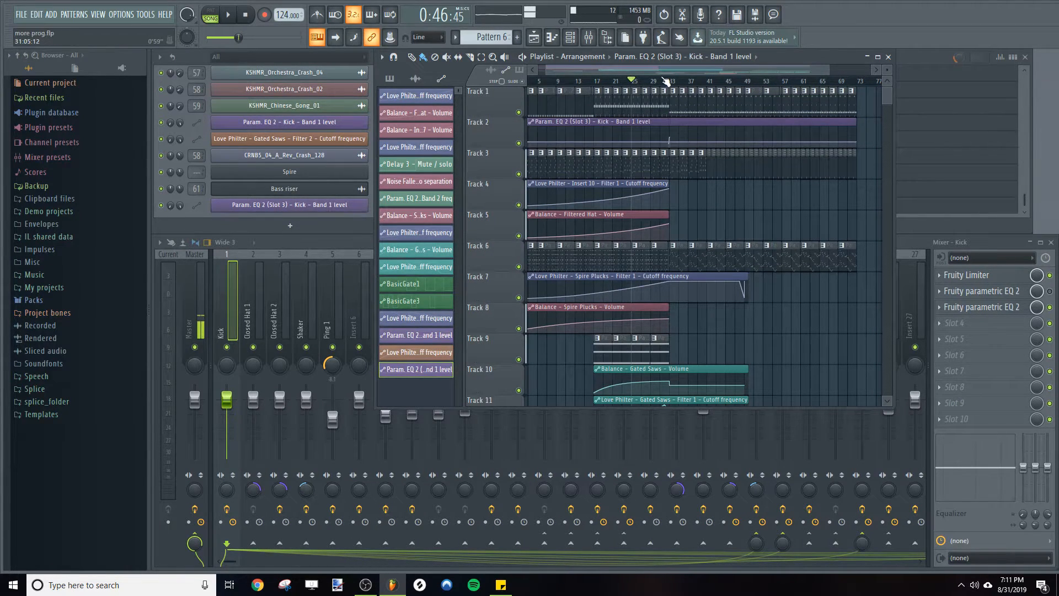
scroll(679, 126, "up", 5, "ctrl")
left_click_drag(680, 126, 673, 166)
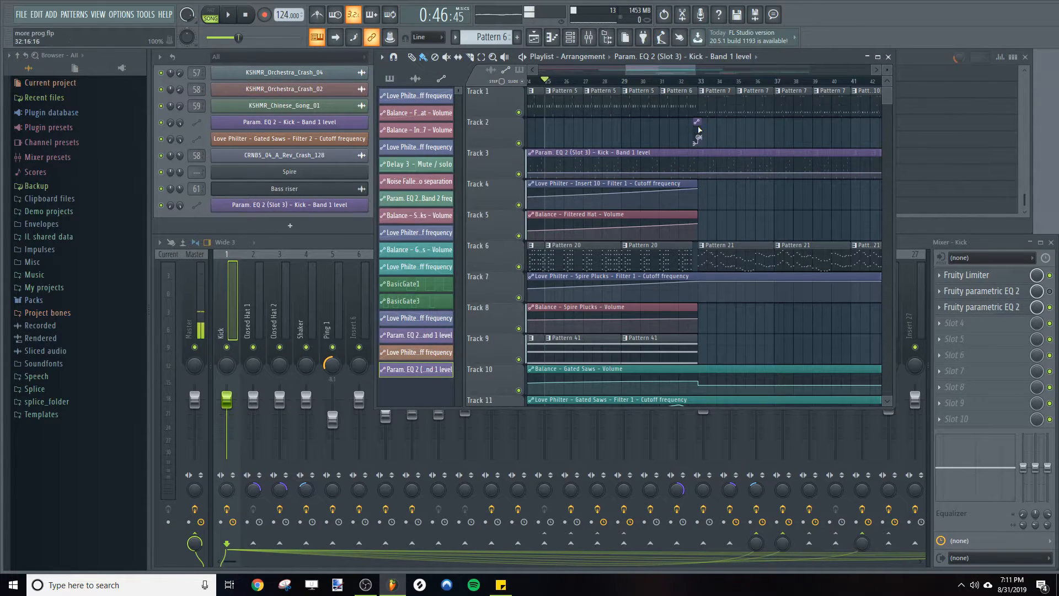
left_click_drag(686, 156, 679, 118)
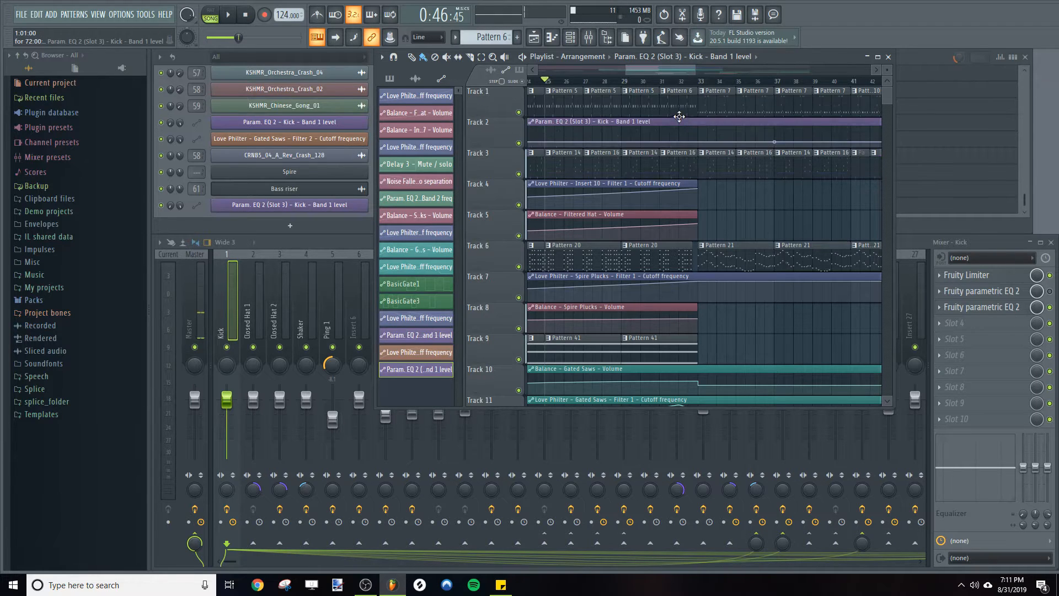
Reposition the Kick automation clip on Track 2 to start at bar 32 and shorten it to two bars.
scroll(572, 83, "down", 5)
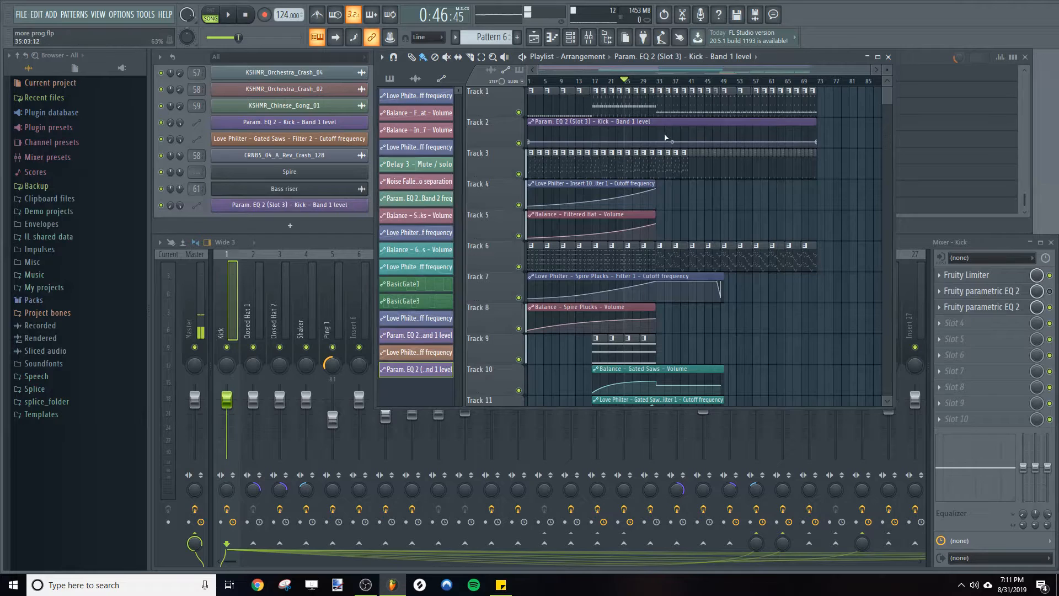
left_click_drag(658, 122, 780, 121)
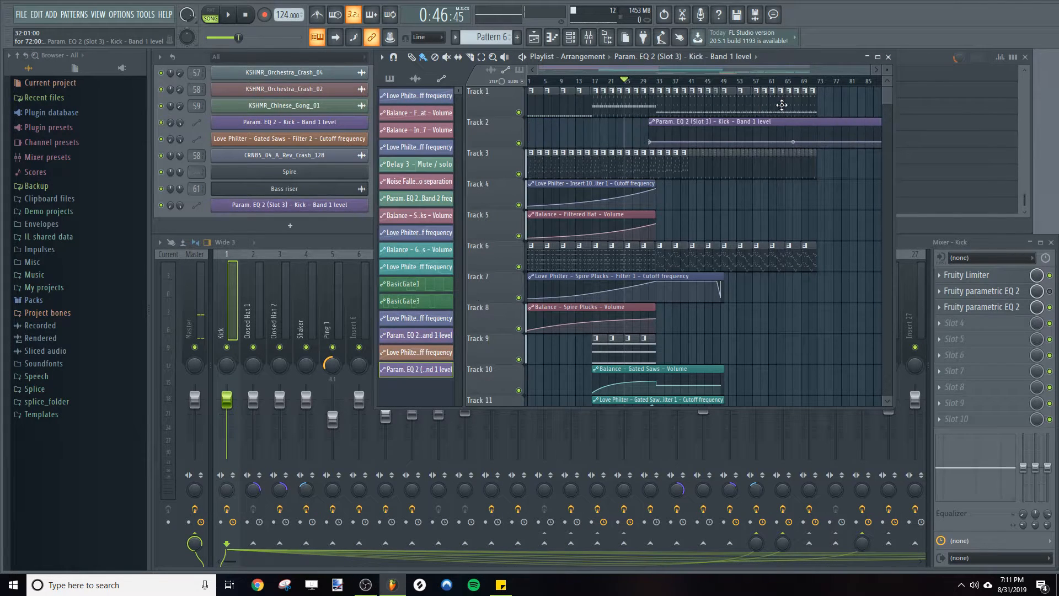
scroll(672, 86, "down", 1)
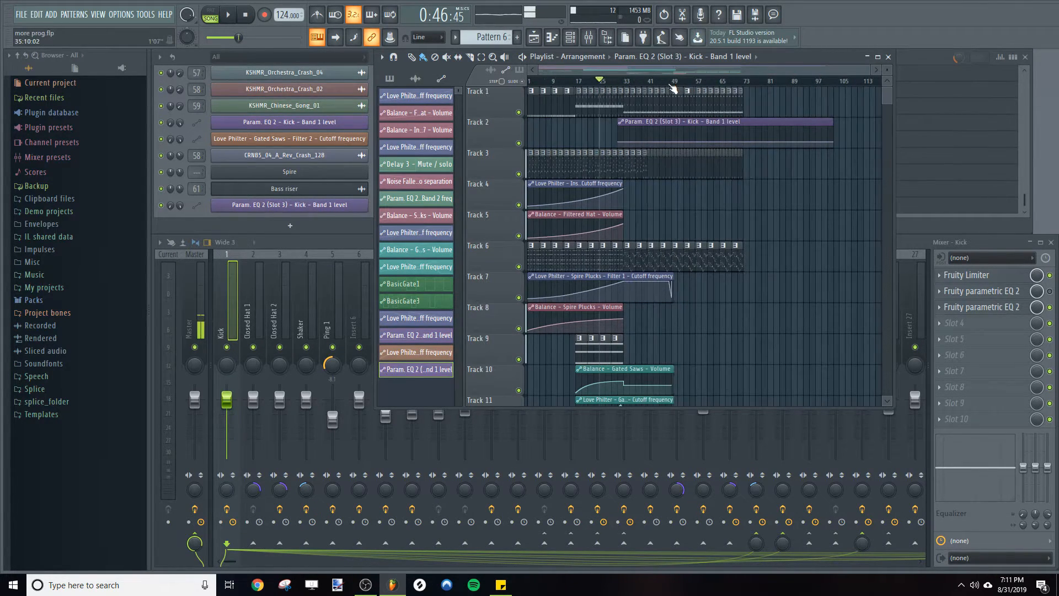
left_click_drag(839, 144, 629, 145)
scroll(626, 70, "up", 5)
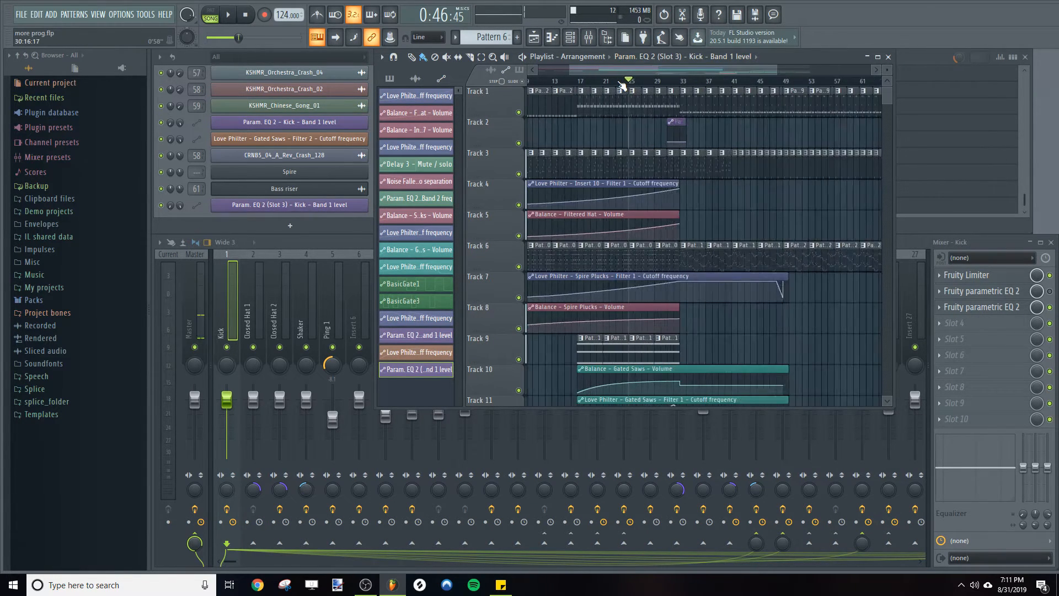
scroll(733, 71, "up", 4)
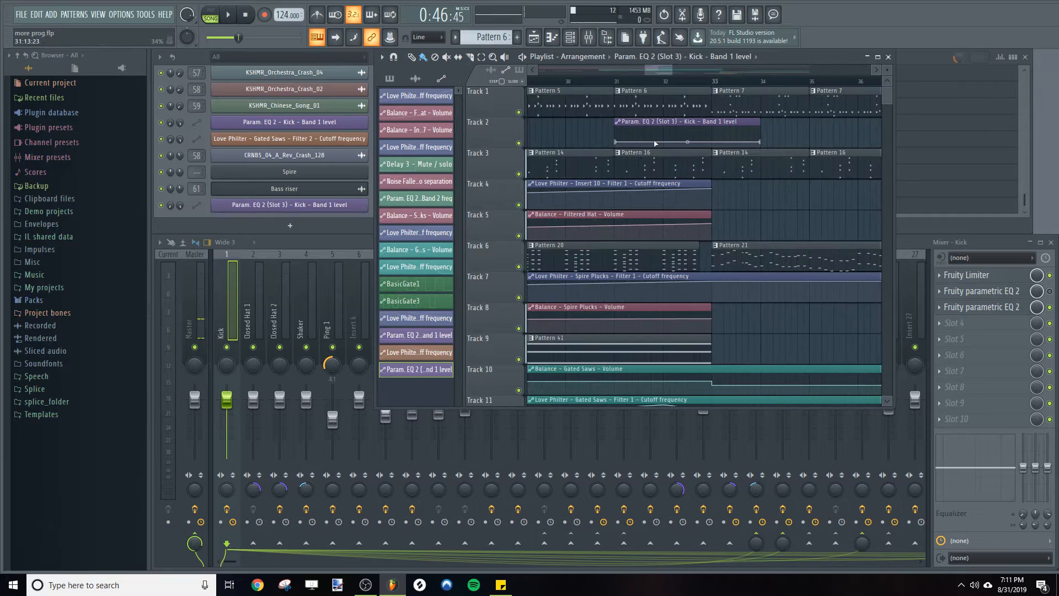
left_click_drag(655, 120, 712, 133)
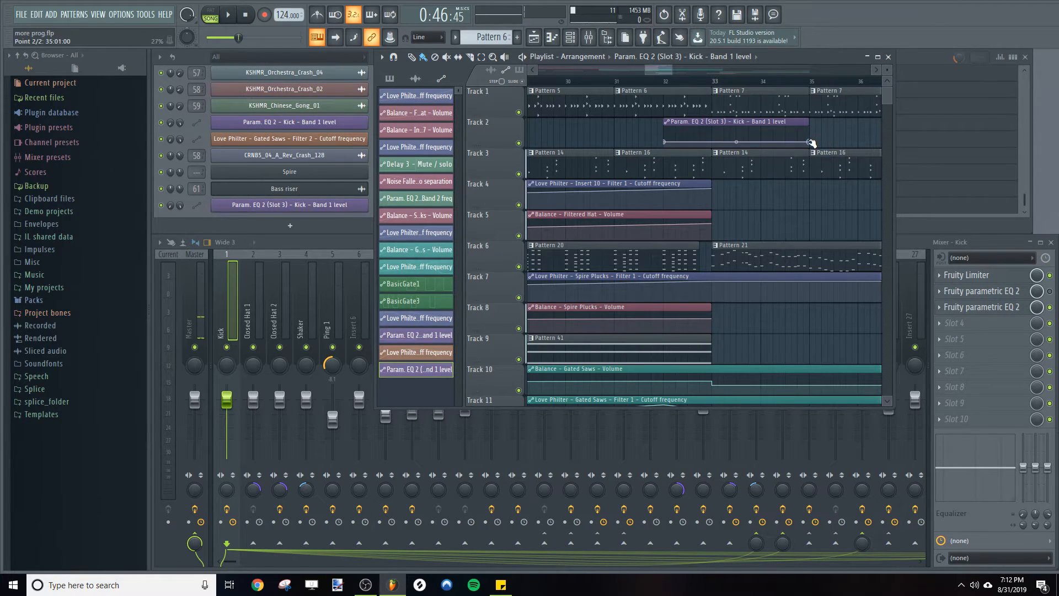
left_click_drag(811, 143, 761, 145)
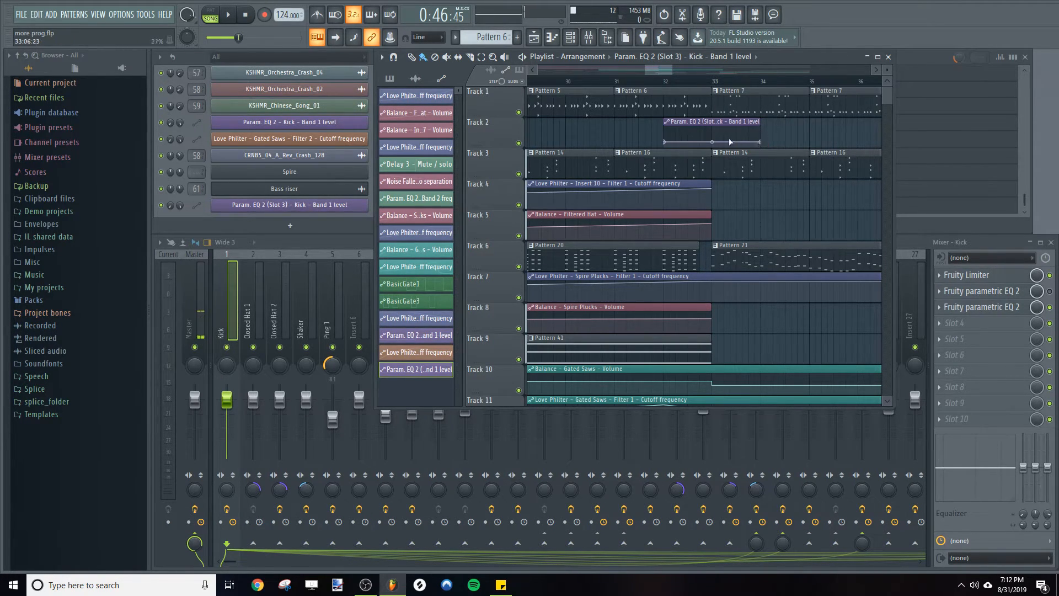
Add a raised automation point at bar 33, set its mode to Hold and raise the clip's end point near its level.
right_click(713, 134)
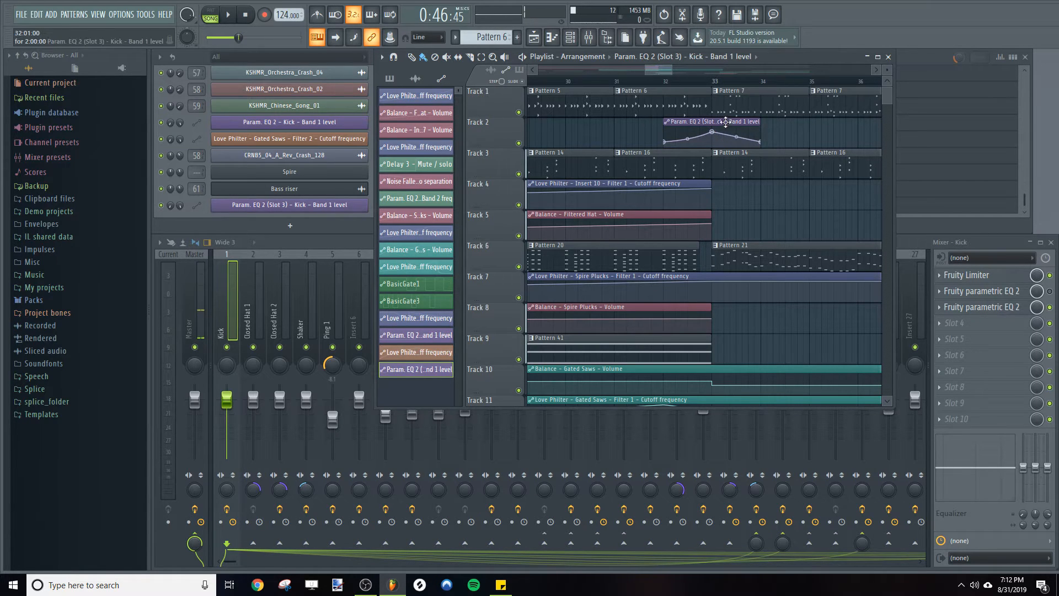
right_click(713, 133)
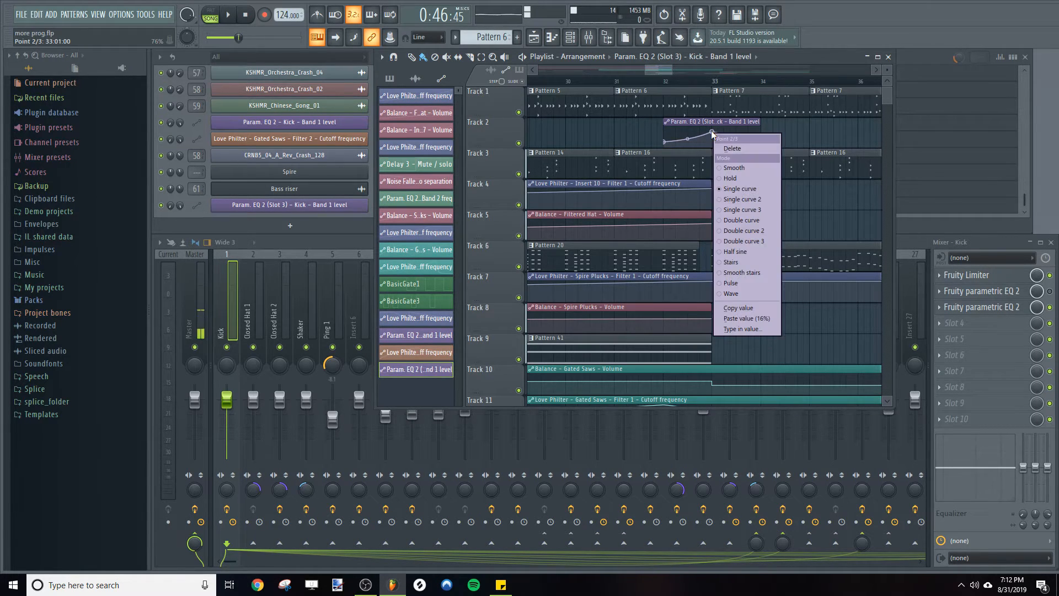
left_click(731, 180)
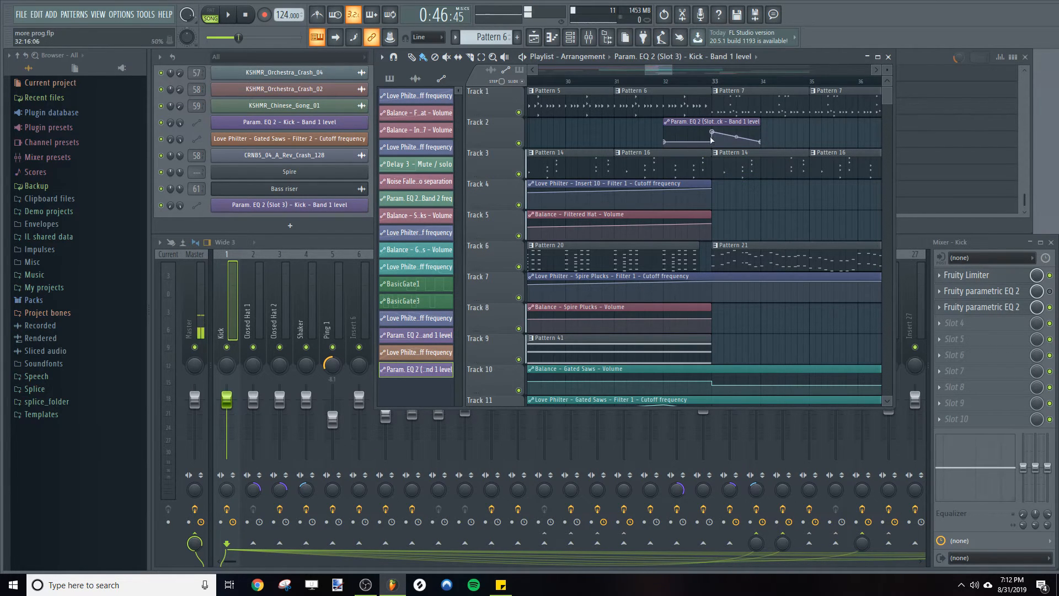
left_click_drag(759, 143, 715, 136)
Return the Kick slot 3 EQ's band 1 level to 0.0 dB, copy that value and close the EQ.
left_click(1003, 308)
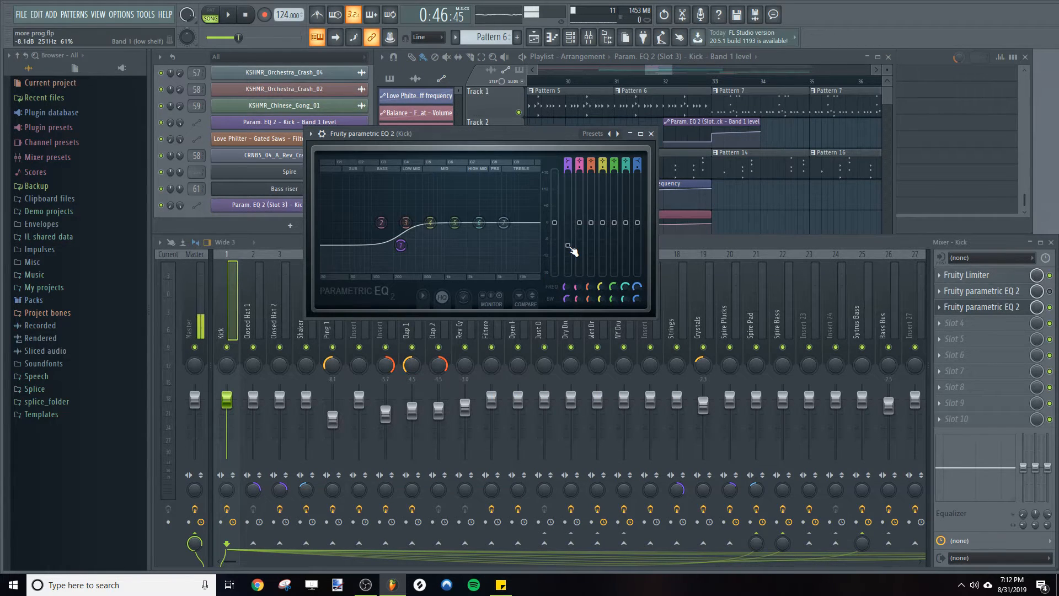
left_click_drag(573, 254, 573, 228)
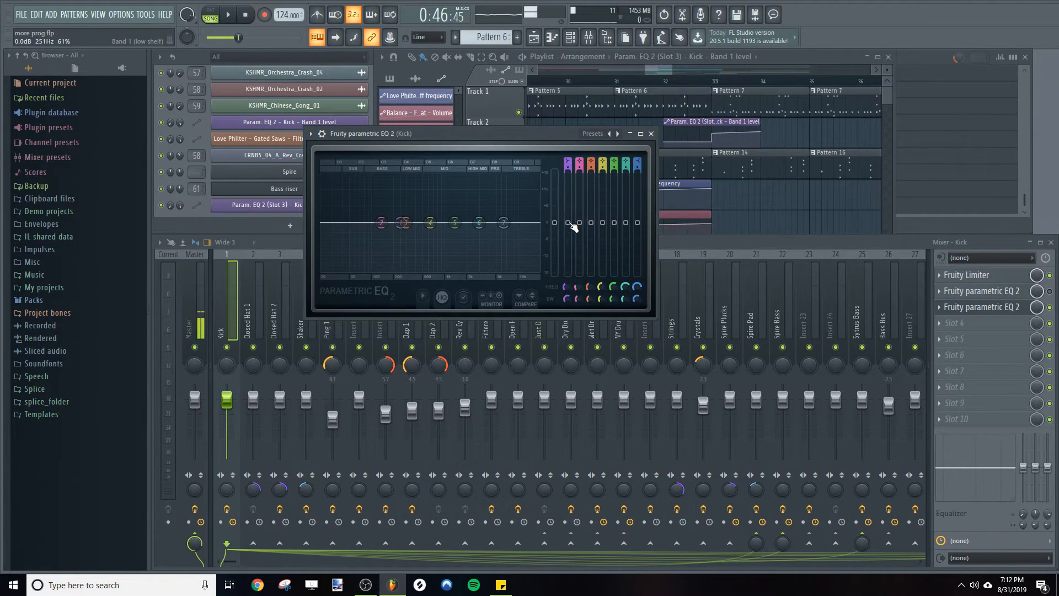
right_click(568, 223)
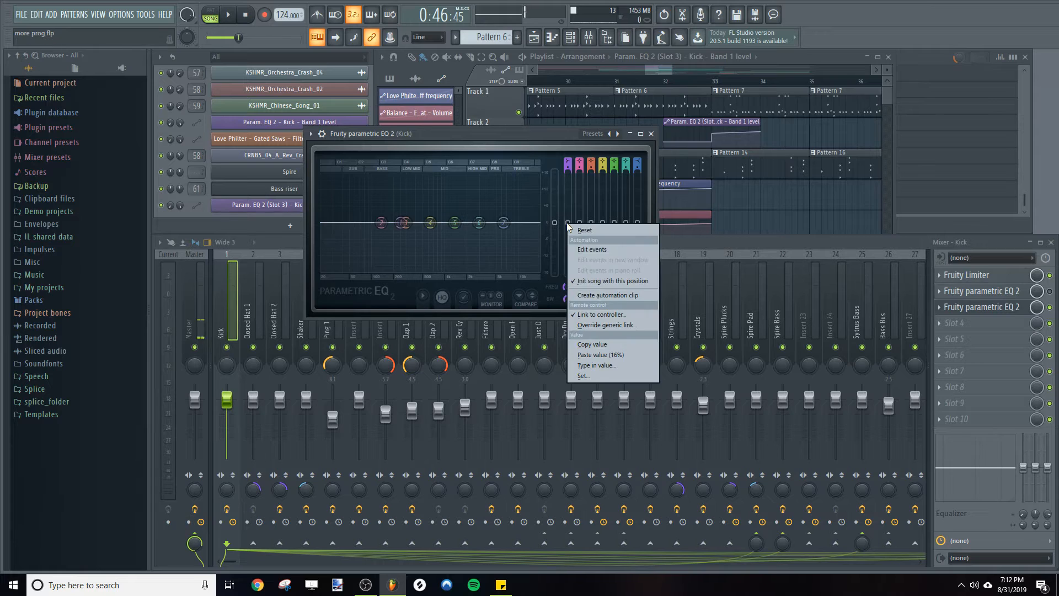
left_click(599, 345)
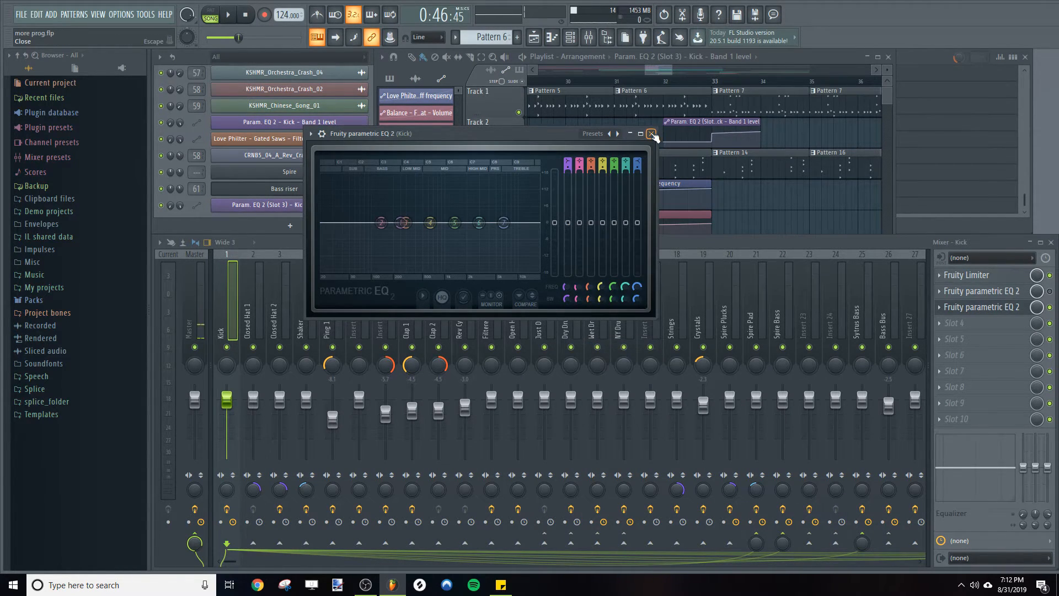
left_click(651, 134)
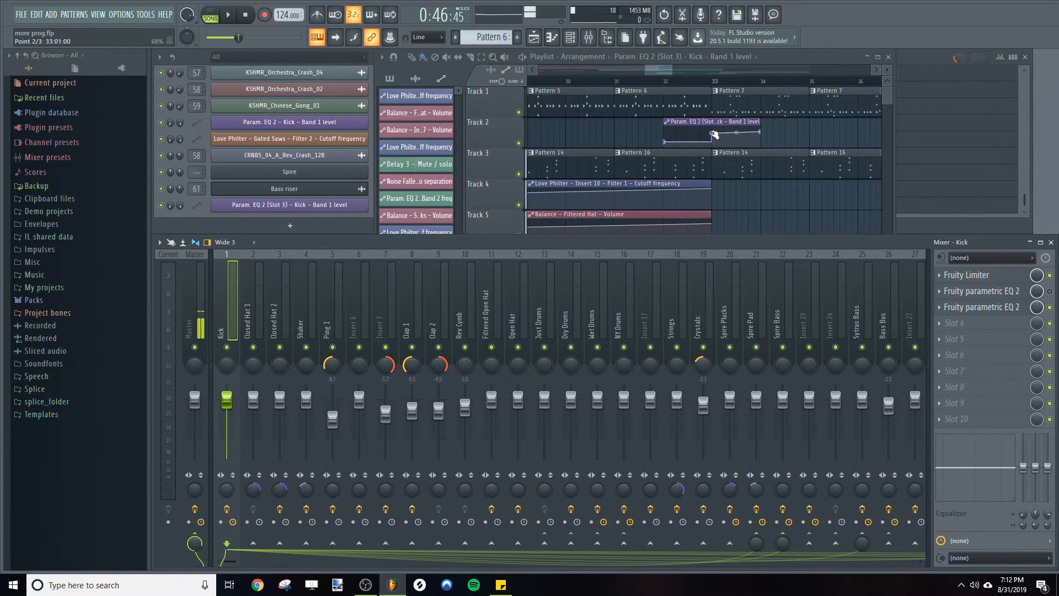
Paste the copied 50% value onto the automation clip's bar 33 point and its end point.
right_click(713, 134)
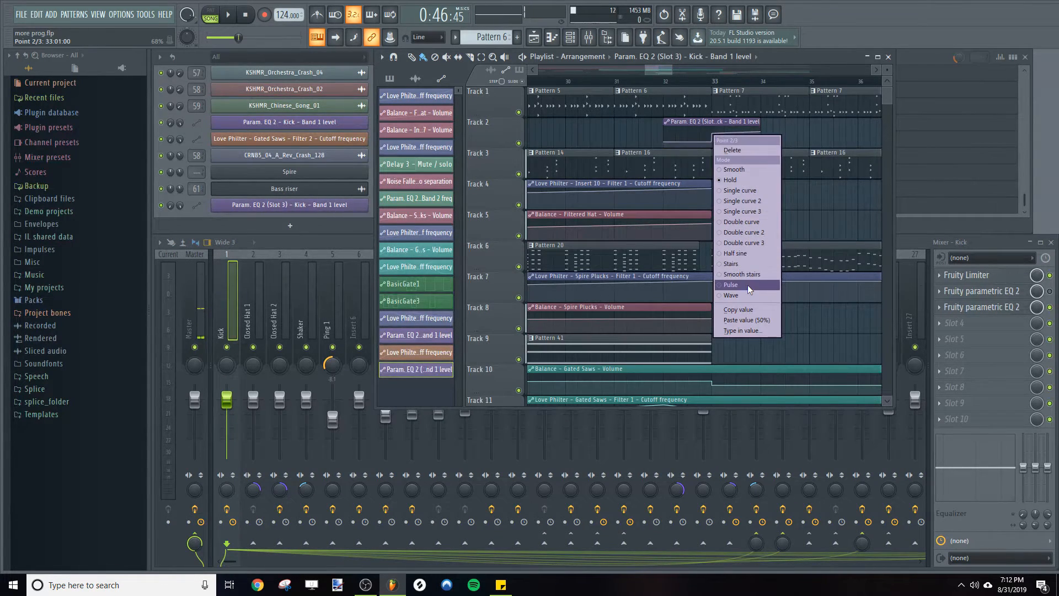
left_click(757, 322)
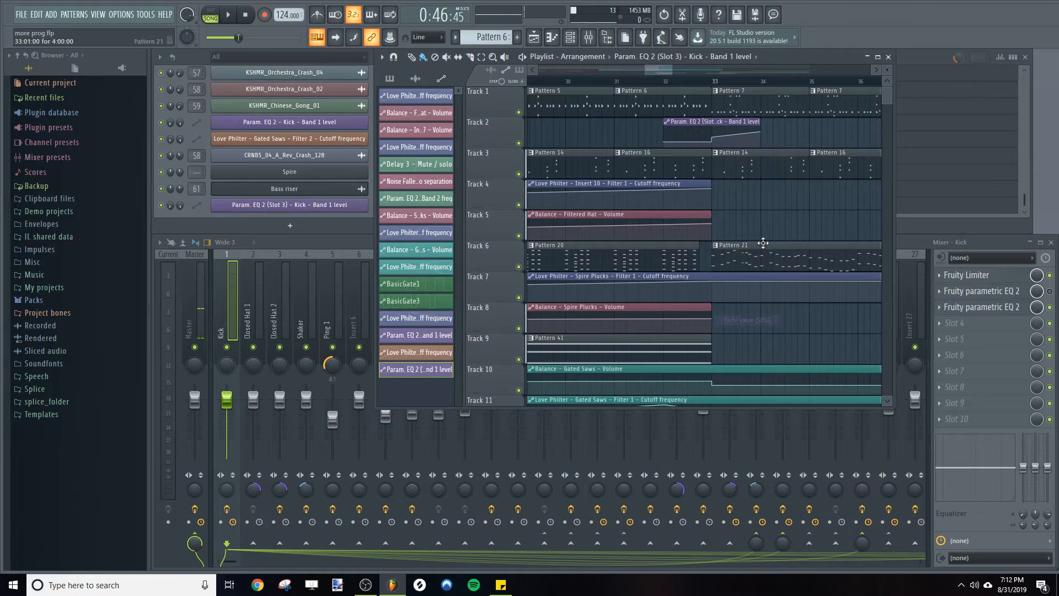
right_click(765, 133)
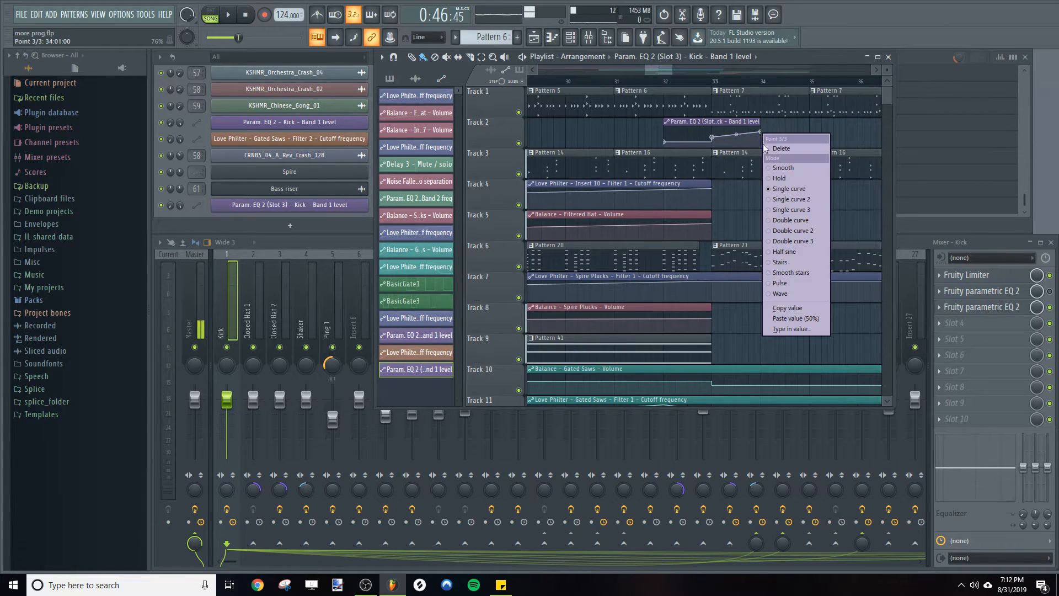
left_click(795, 320)
Reopen the Kick's slot 3 EQ and move its window below the Track 2 automation clip.
scroll(657, 87, "down", 4)
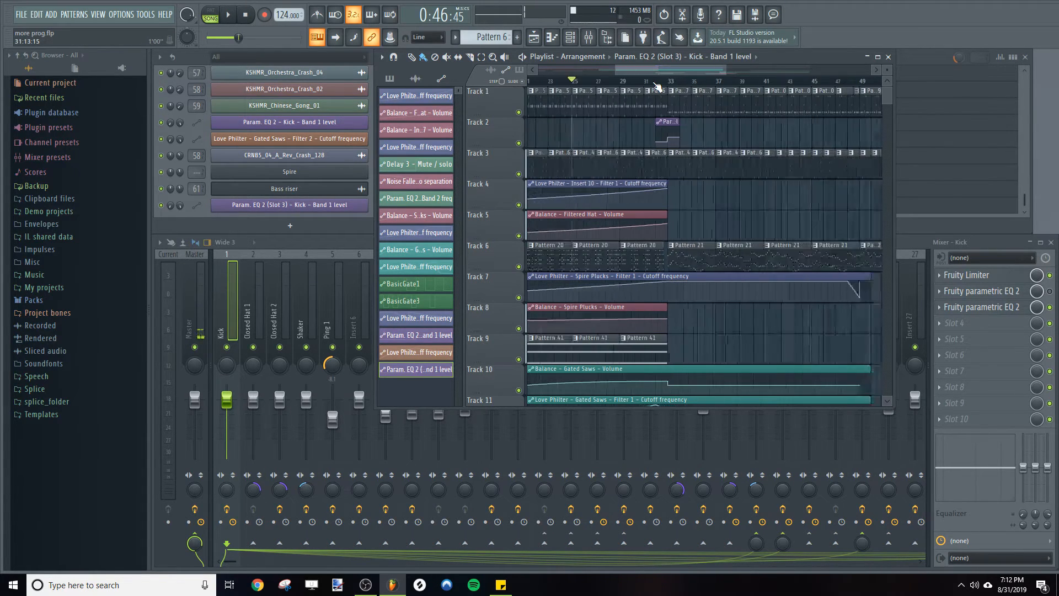
scroll(657, 87, "down", 3)
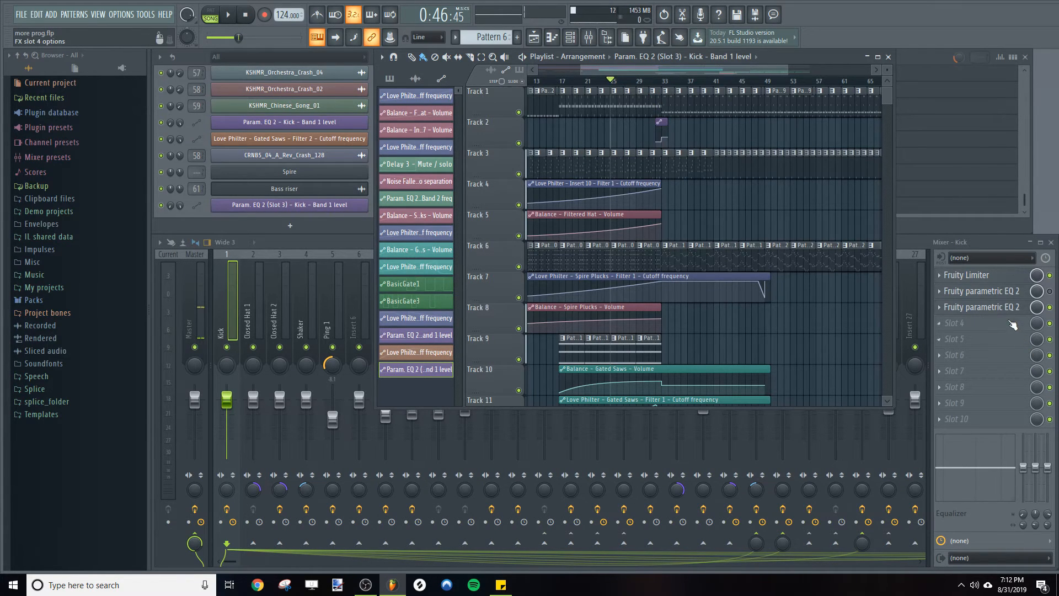
left_click(1004, 316)
left_click_drag(498, 133, 648, 262)
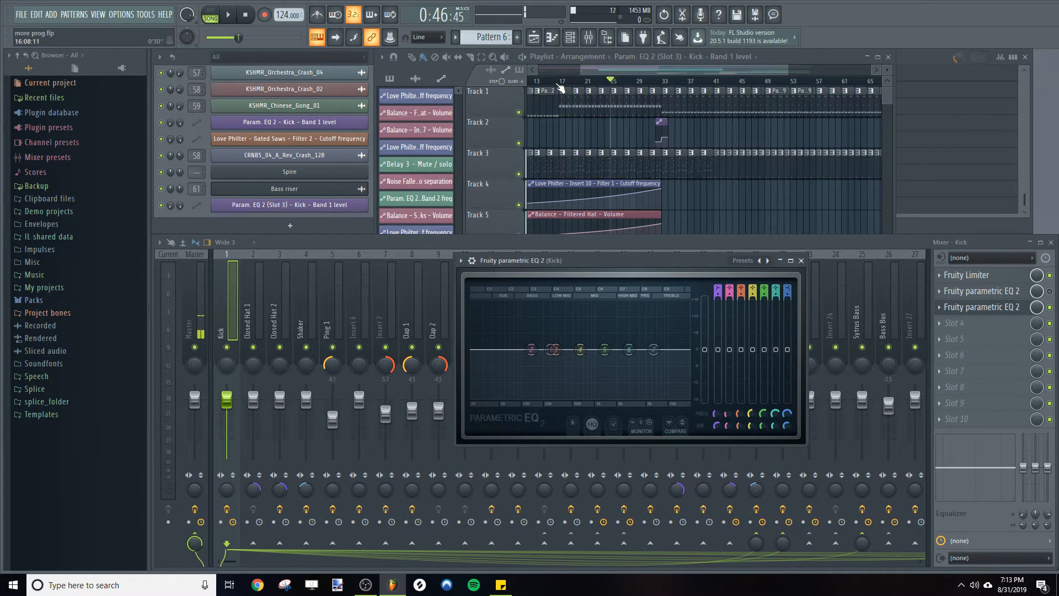
Play the song from just before bar 33, watch the Kick EQ through the drop and stop playback.
scroll(562, 87, "down", 2)
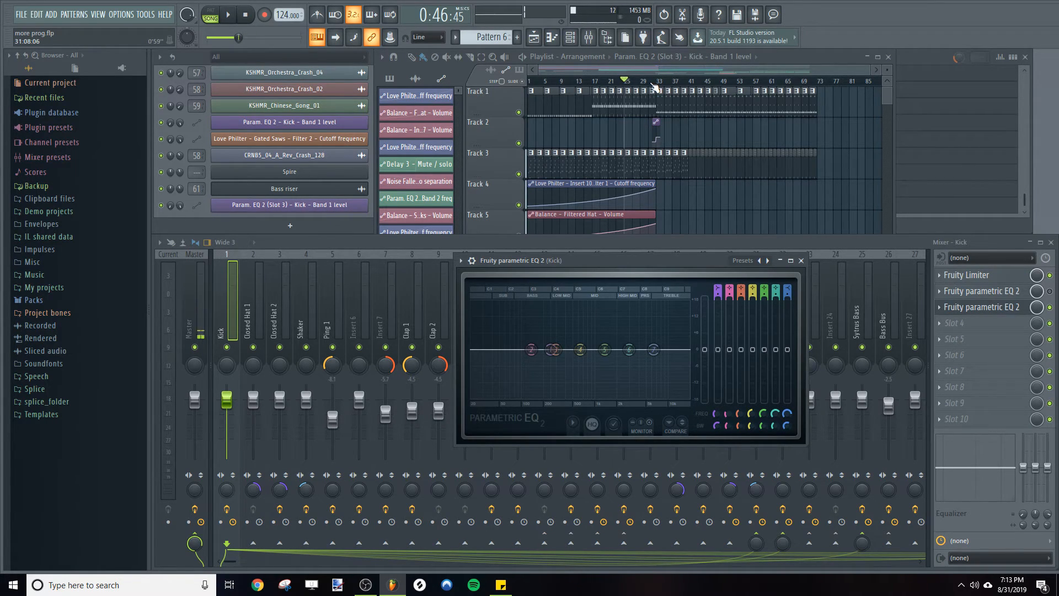
left_click(657, 87)
scroll(659, 86, "up", 2)
left_click(643, 87)
key("space")
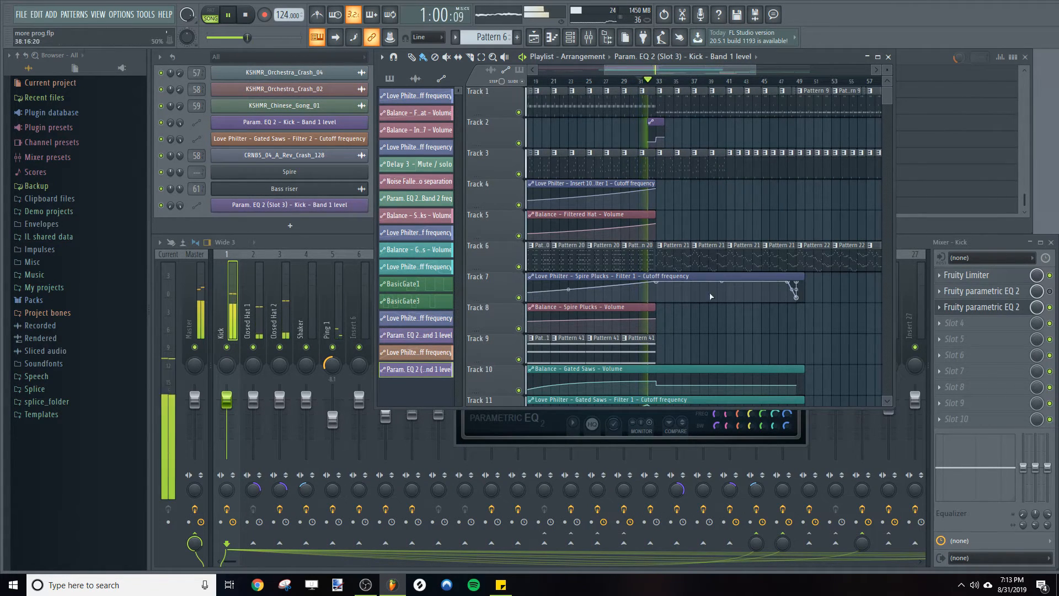
left_click(1004, 317)
left_click(1002, 312)
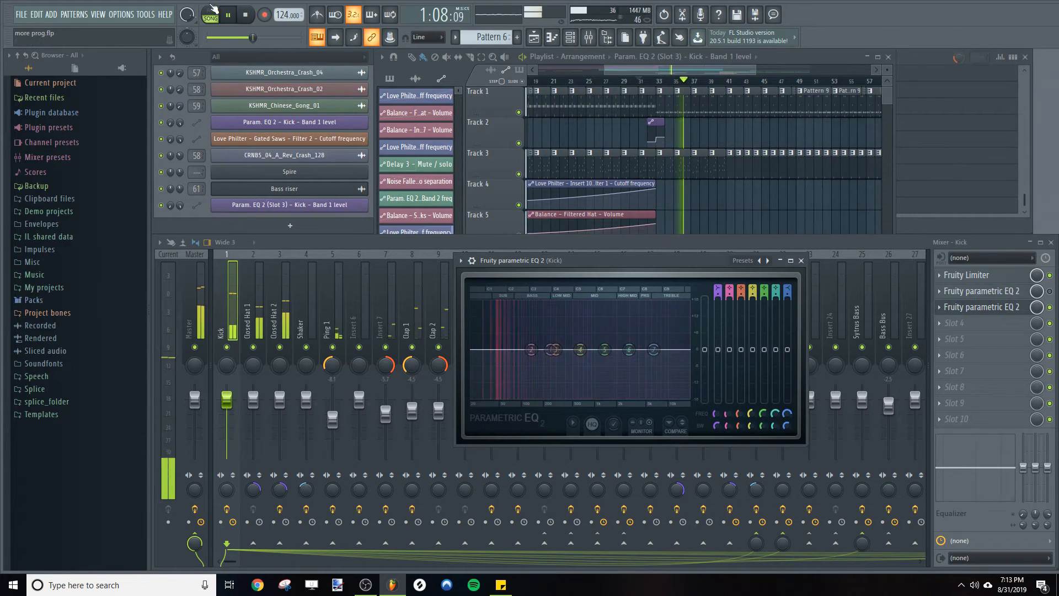
left_click(246, 23)
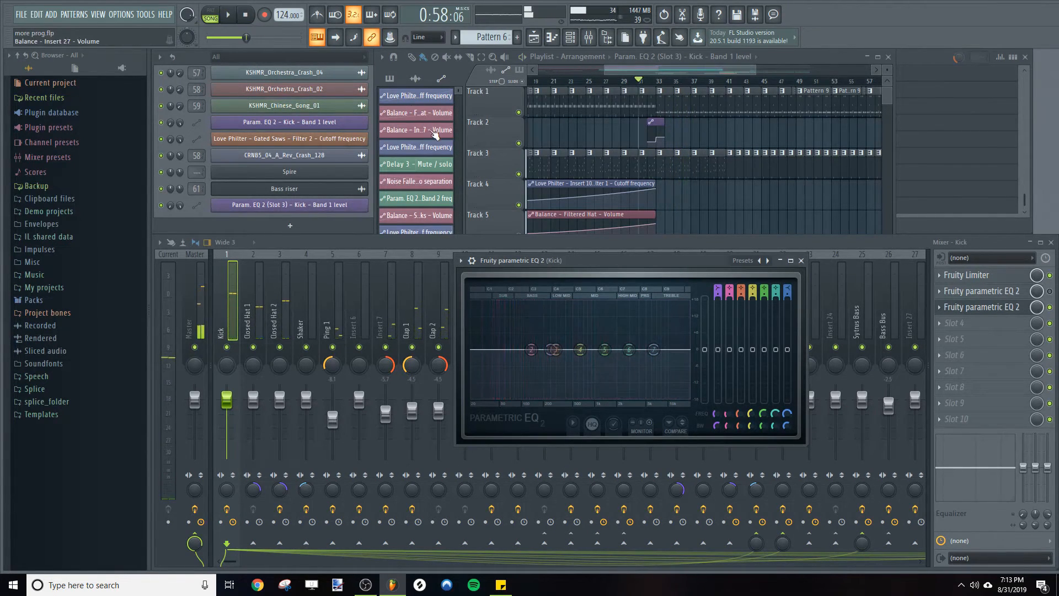